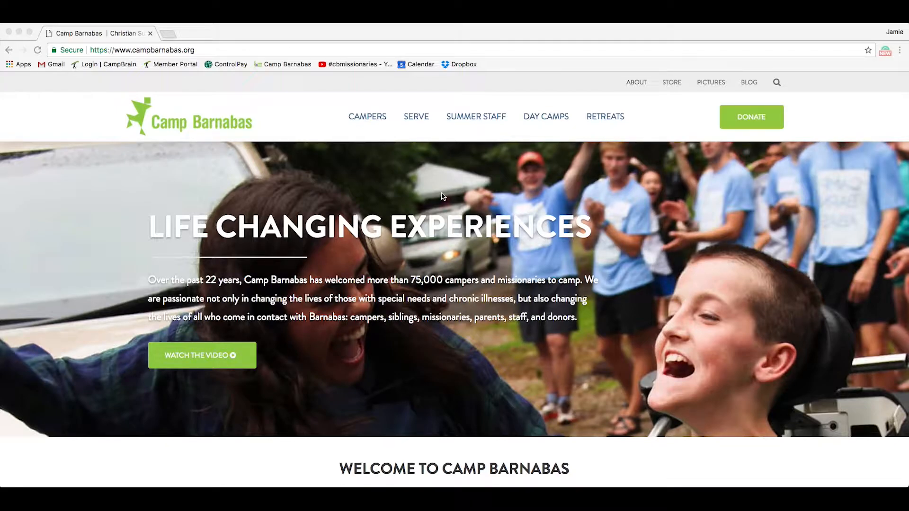
Step: Go to the SERVE page for missionaries on the Camp Barnabas site
click(414, 117)
click(416, 118)
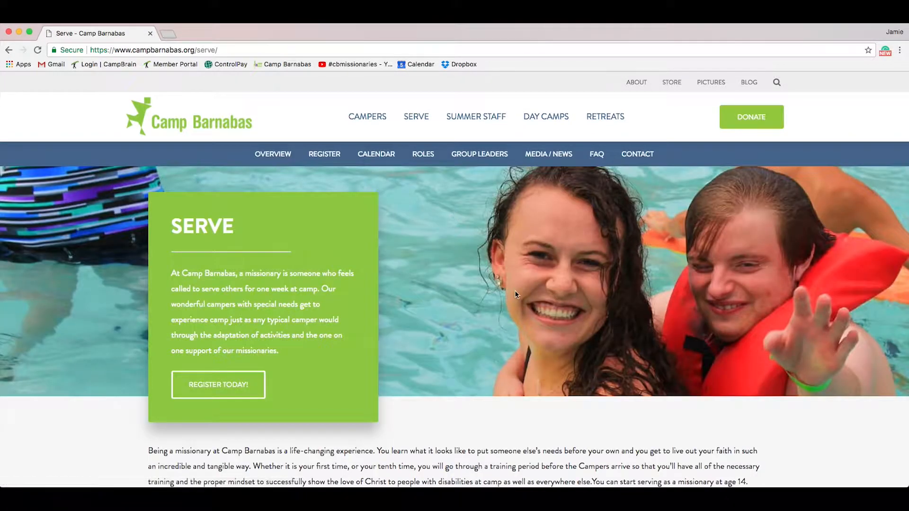
scroll(514, 291, down, 2)
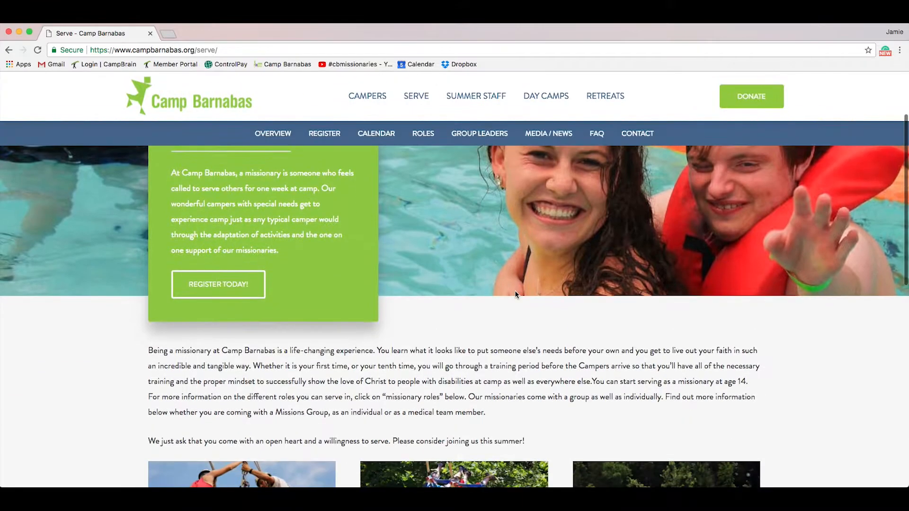
scroll(789, 388, down, 9)
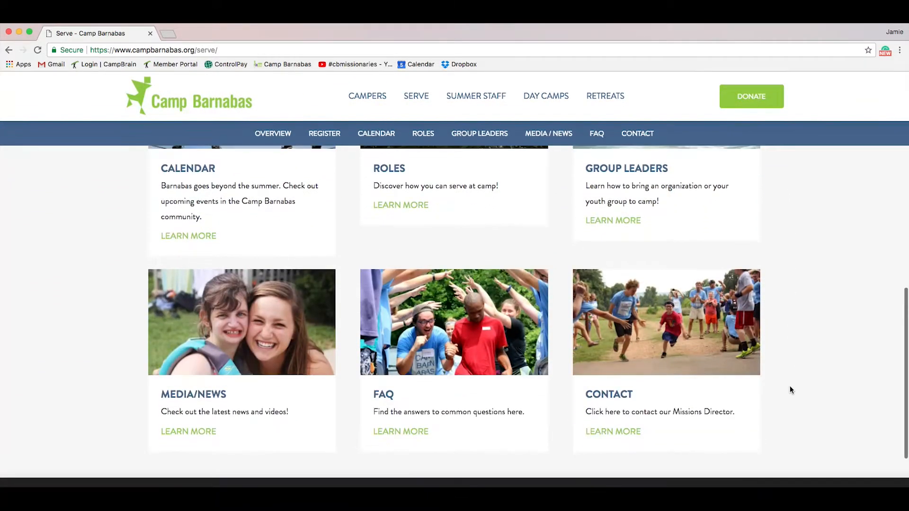
scroll(789, 389, up, 2)
scroll(790, 385, up, 7)
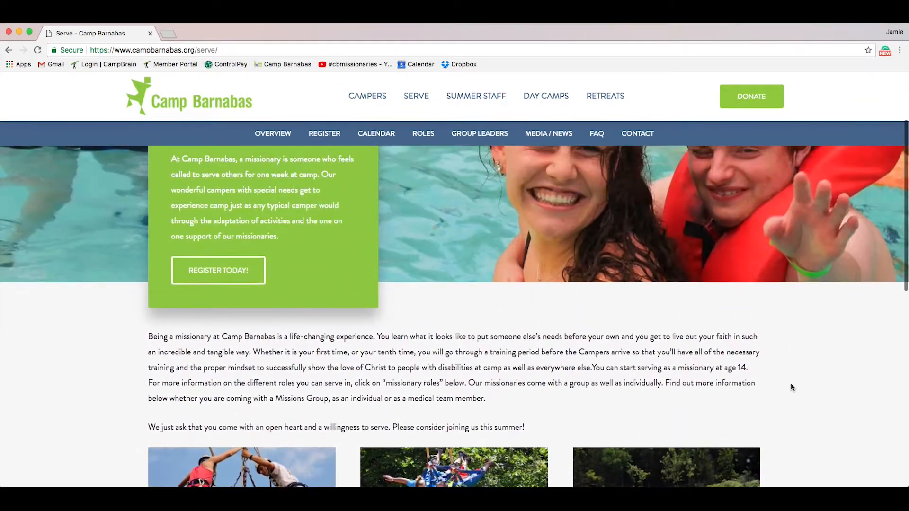
Step: Open the missionary registration page, review the camp weeks, and launch REGISTER NOW
click(205, 274)
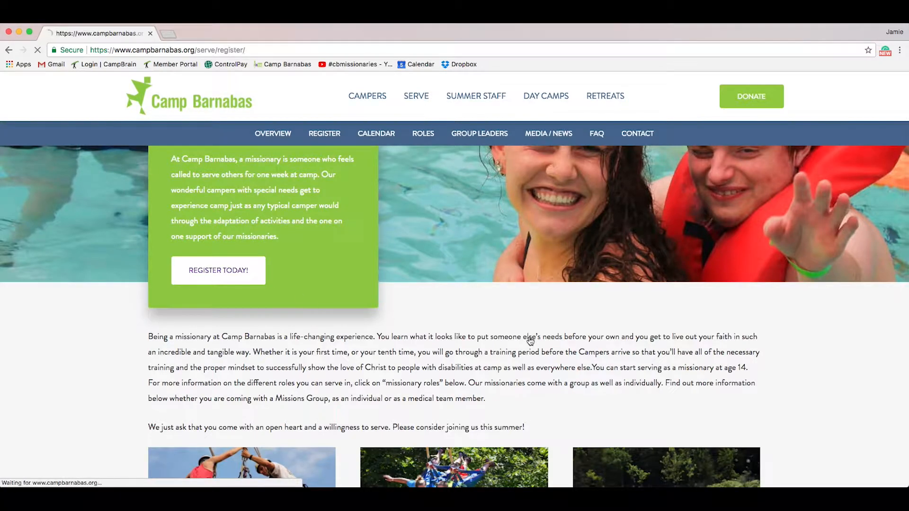
scroll(600, 414, down, 3)
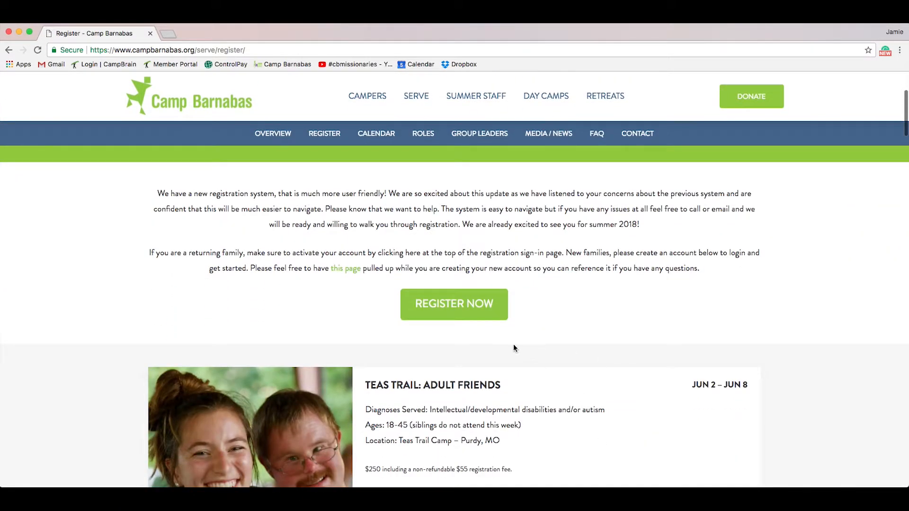
scroll(594, 389, down, 2)
scroll(594, 390, down, 2)
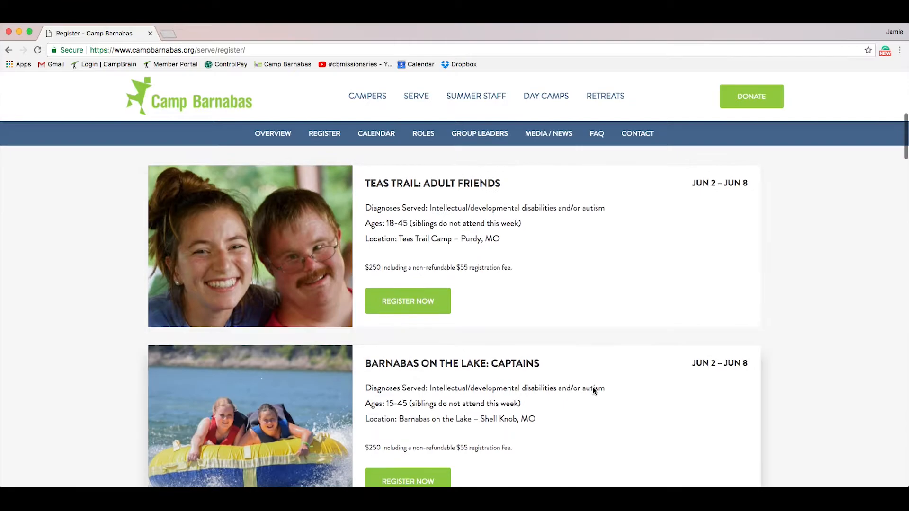
scroll(594, 391, down, 3)
scroll(593, 391, down, 4)
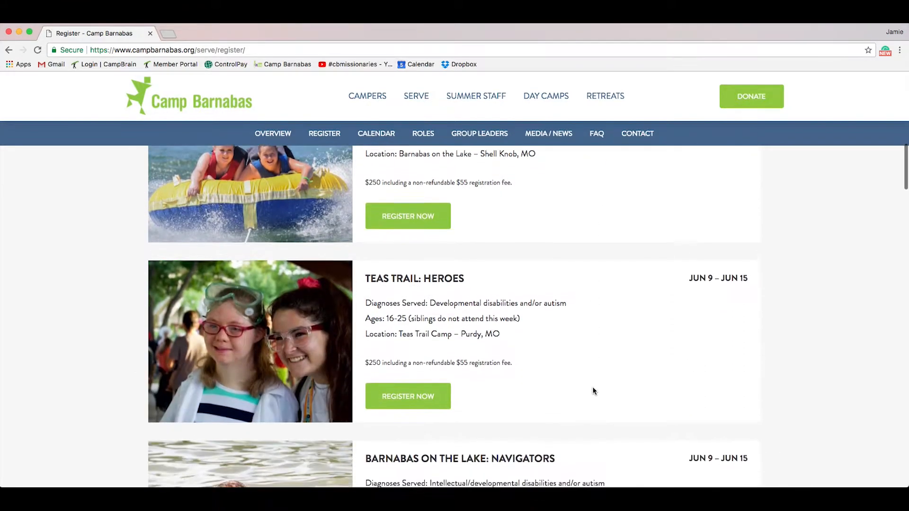
scroll(593, 391, down, 2)
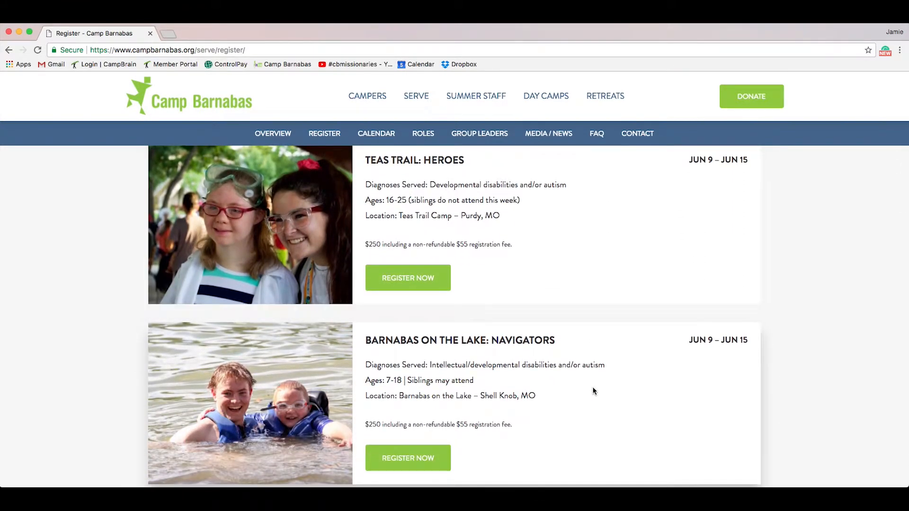
scroll(790, 308, up, 11)
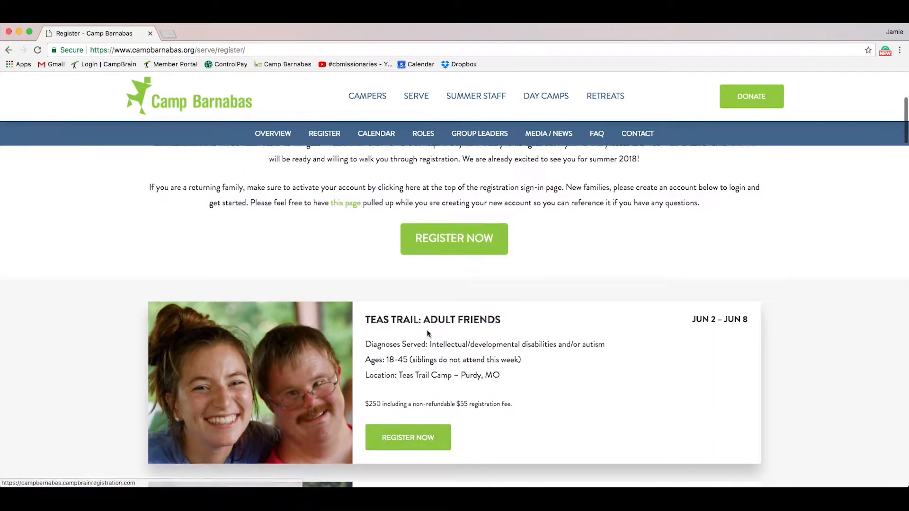
scroll(463, 231, down, 2)
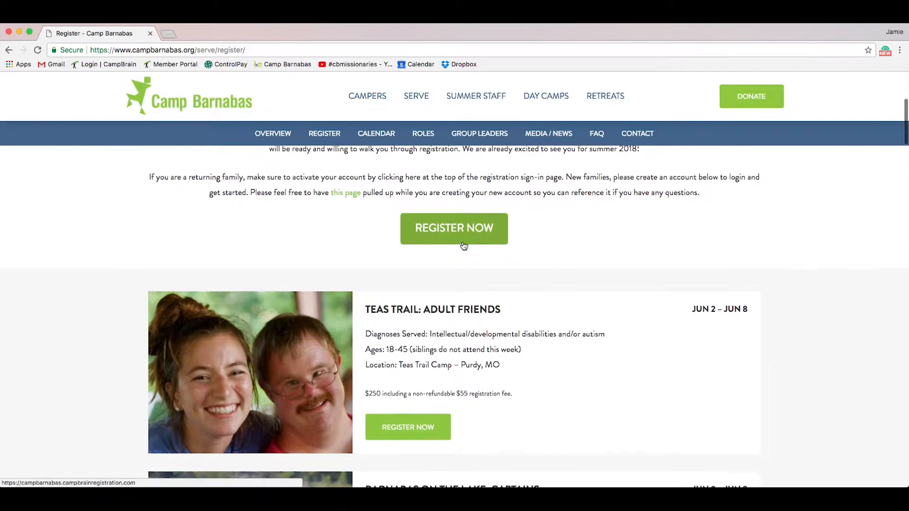
click(461, 216)
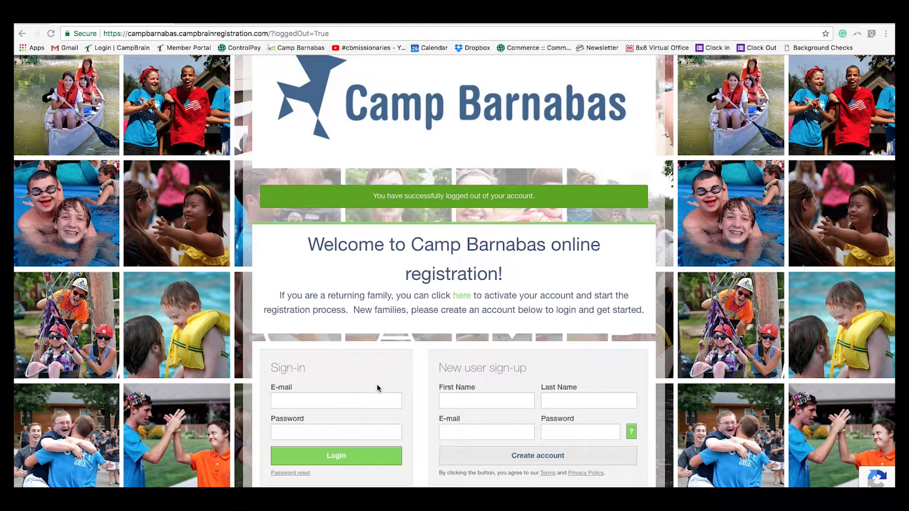
Step: Log in using the autofilled saved e-mail address and the account password
click(330, 401)
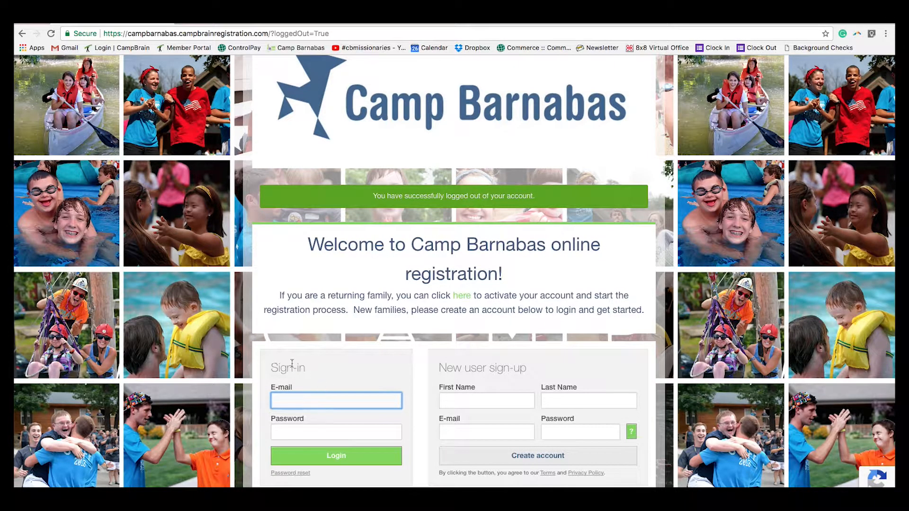
text(jamie)
key(Down)
key(Return)
click(292, 431)
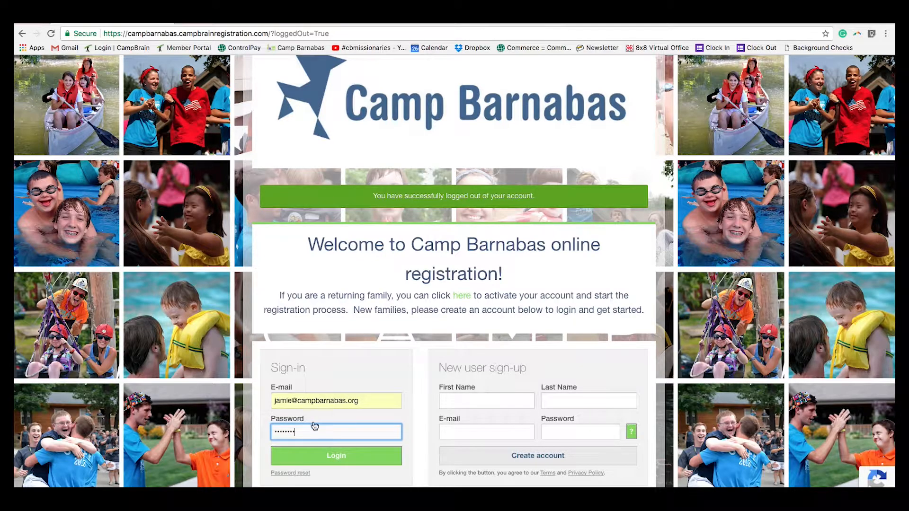
click(325, 456)
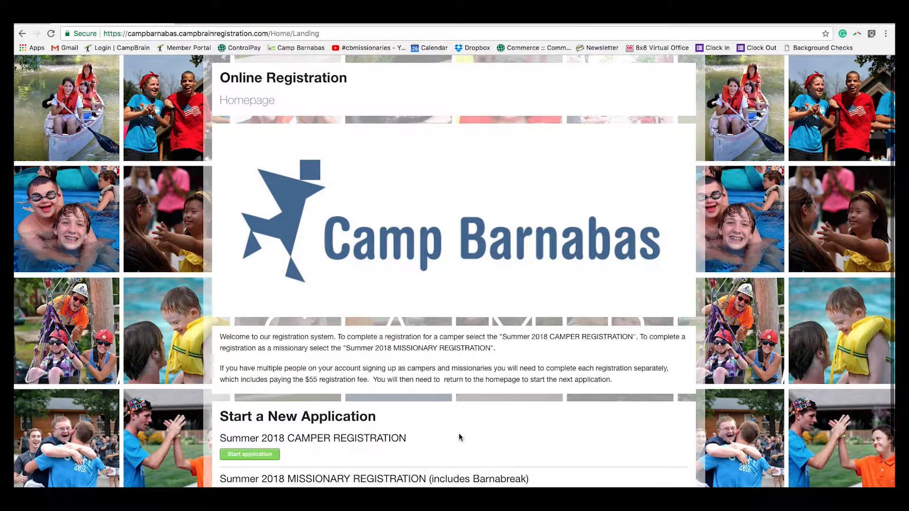
Step: Start the Summer 2018 MISSIONARY REGISTRATION application
scroll(459, 432, down, 2)
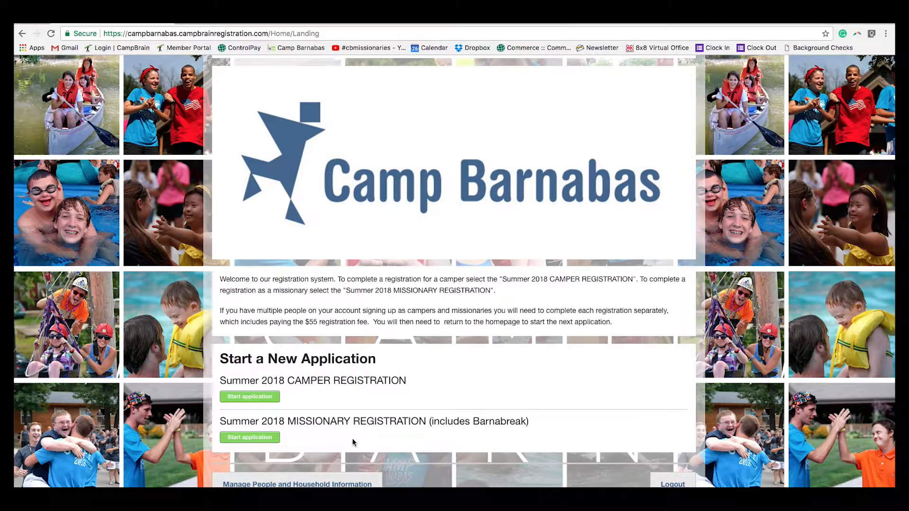
click(259, 438)
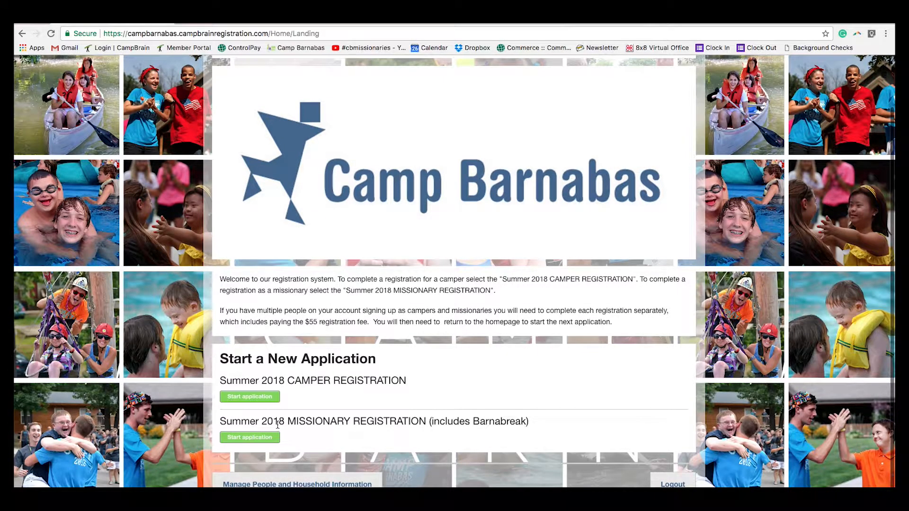
click(257, 435)
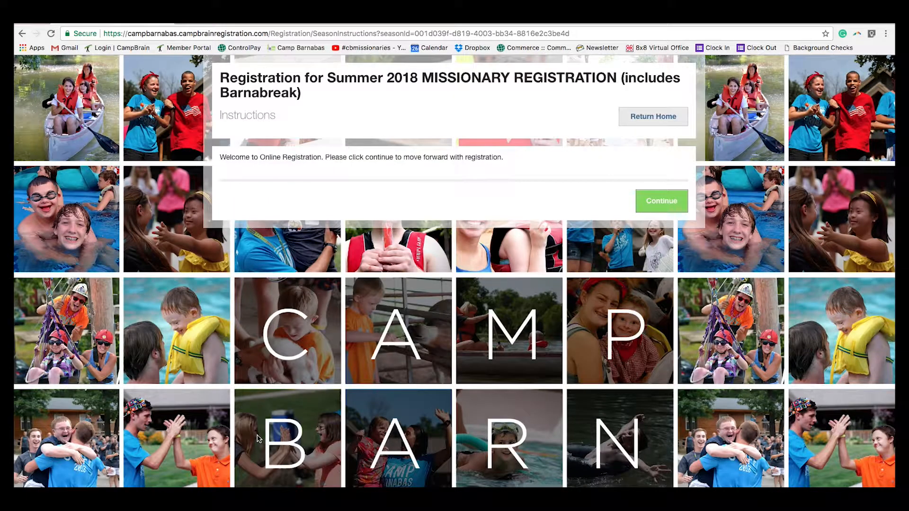
Step: Select the account holder as the registrant and proceed to session selection
click(670, 210)
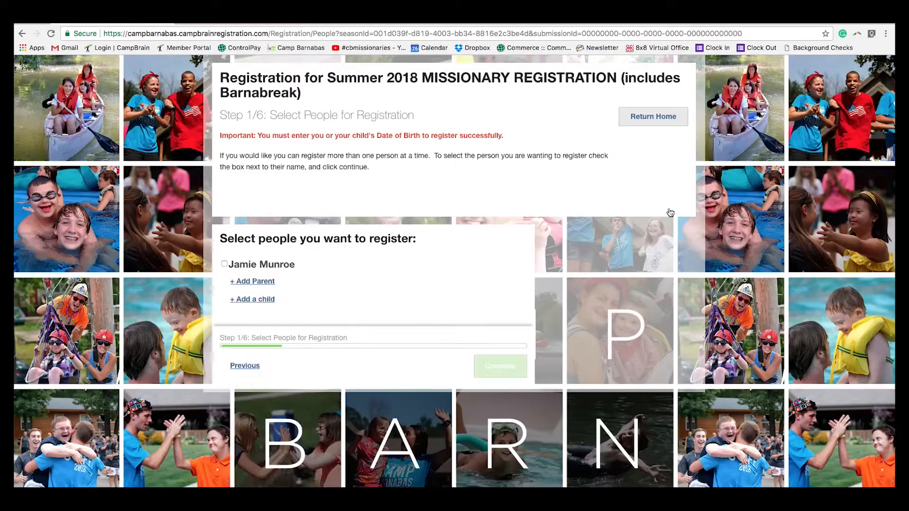
click(224, 263)
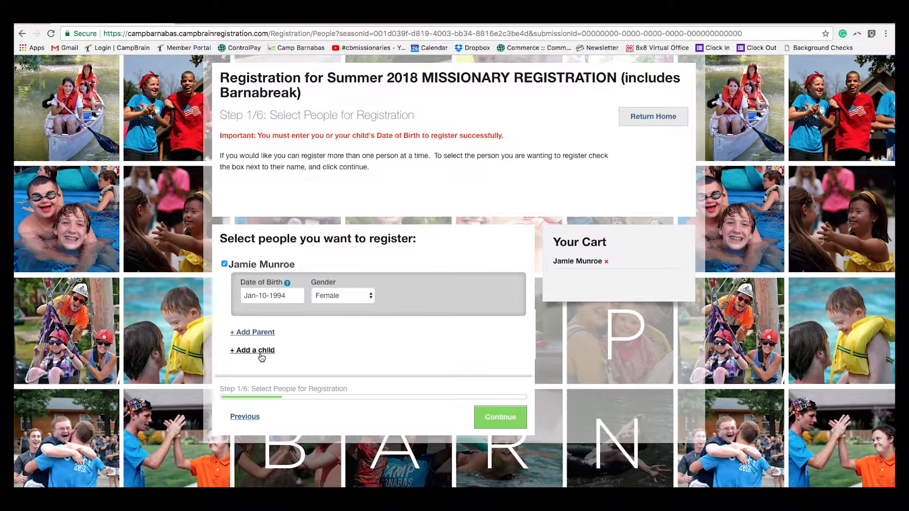
click(508, 420)
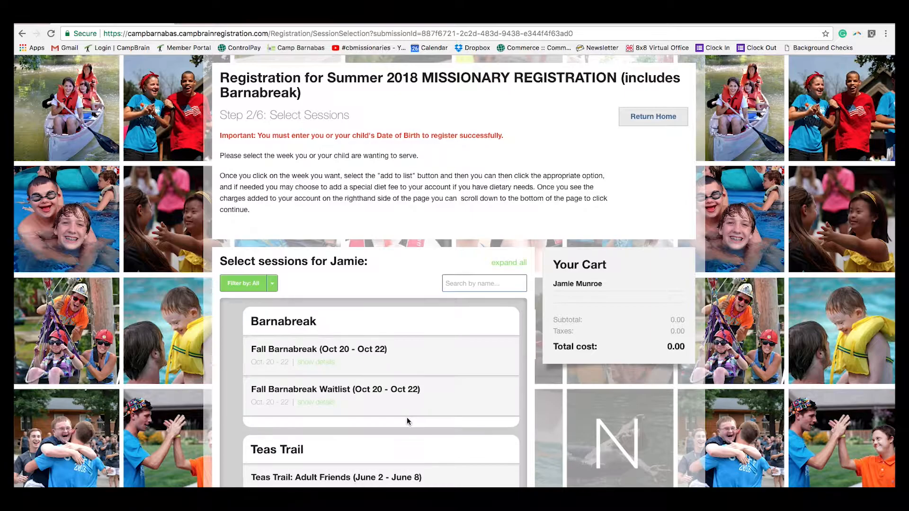
Step: Preview and then collapse the Fall Barnabreak session details
scroll(227, 378, down, 3)
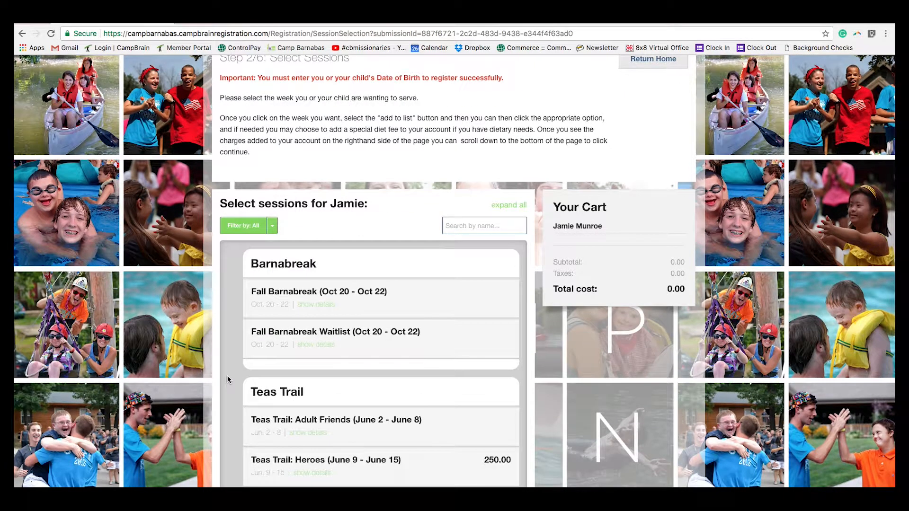
scroll(227, 379, down, 5)
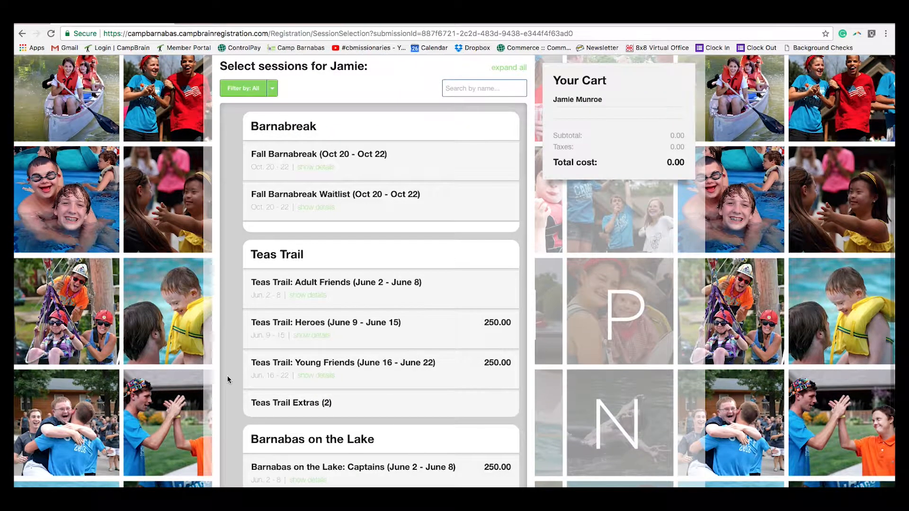
scroll(227, 379, down, 3)
scroll(227, 378, up, 3)
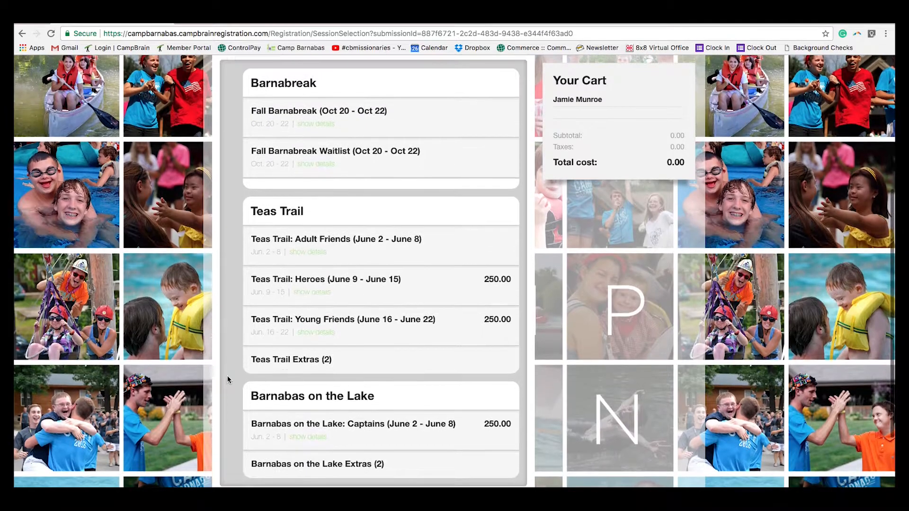
click(291, 152)
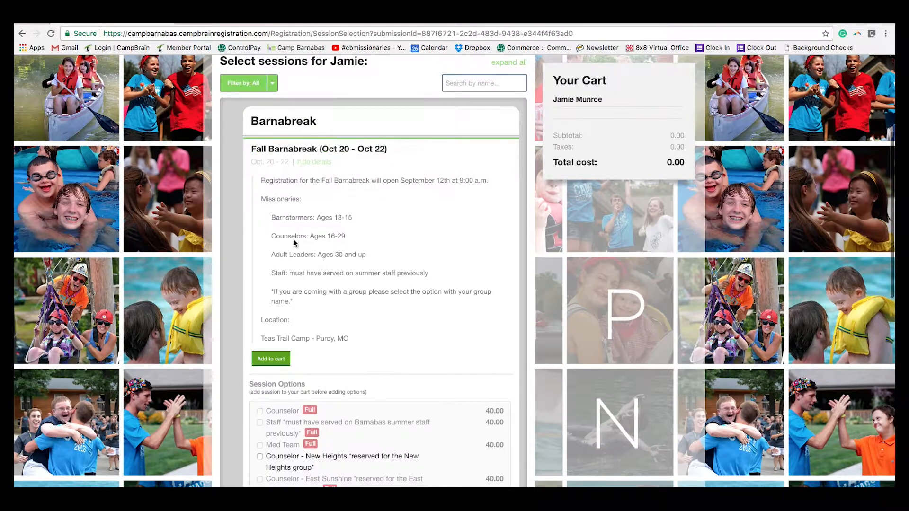
click(290, 150)
Step: Preview Teas Trail: Adult Friends, then expand the Barnabas on the Lake: Captains session
scroll(325, 280, down, 1)
click(326, 280)
scroll(364, 393, down, 2)
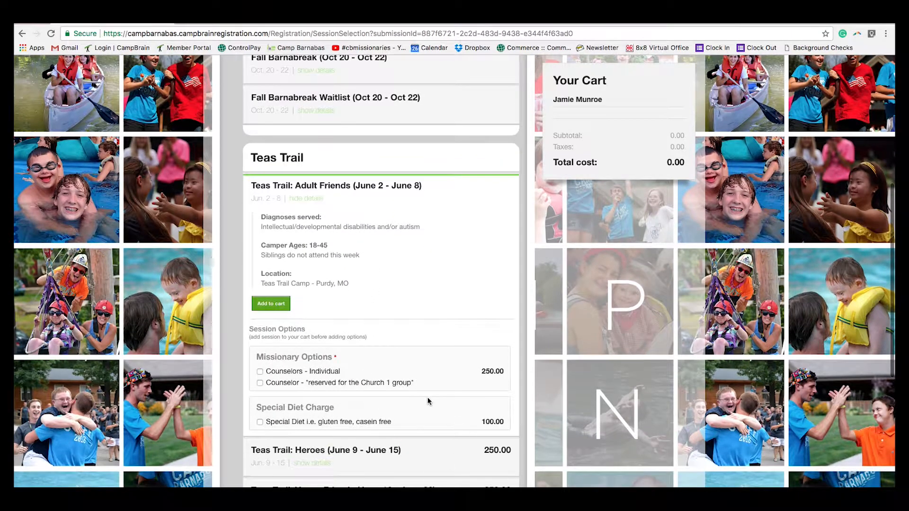
click(349, 185)
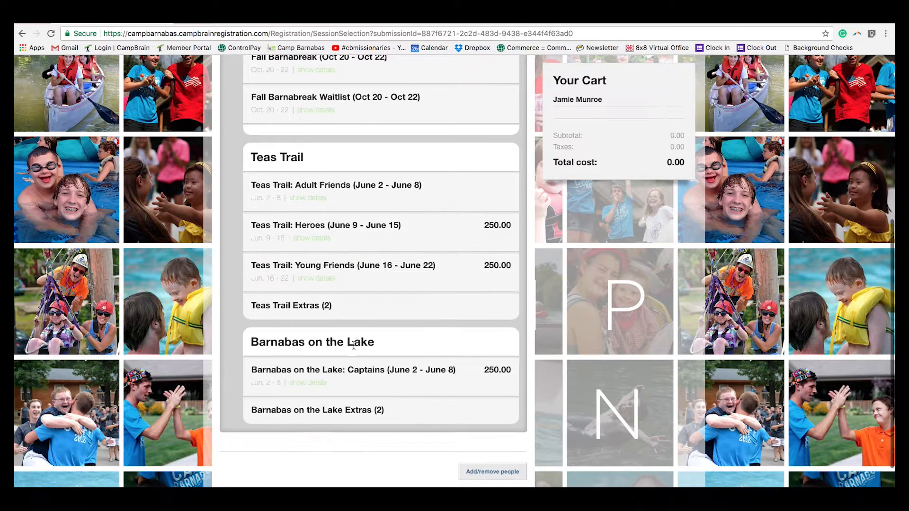
scroll(359, 373, down, 1)
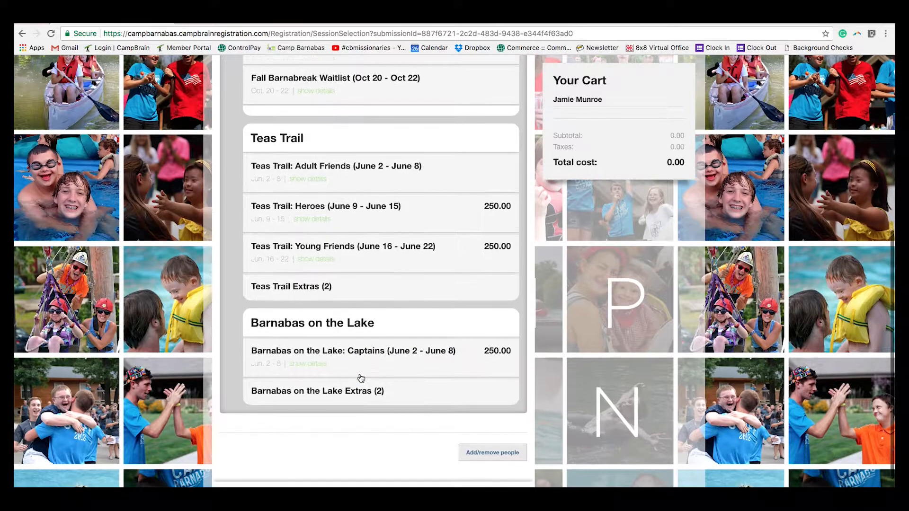
click(375, 349)
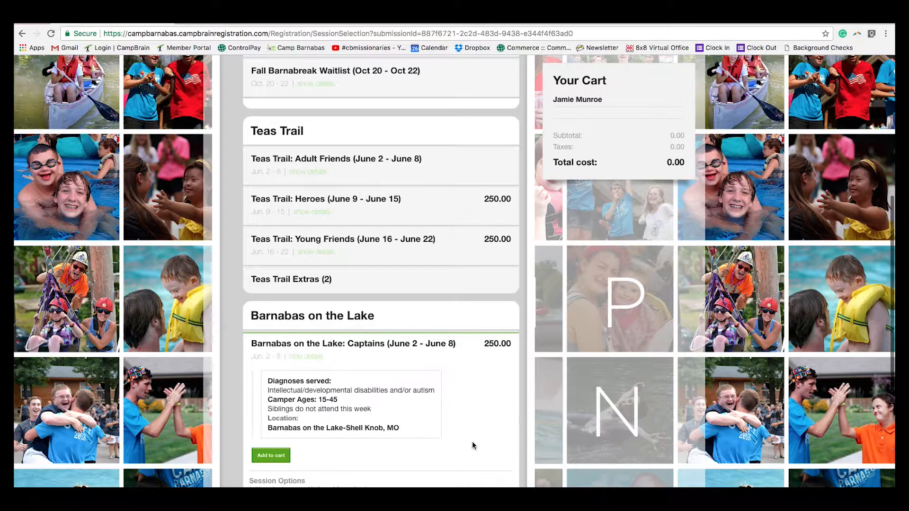
scroll(453, 424, down, 4)
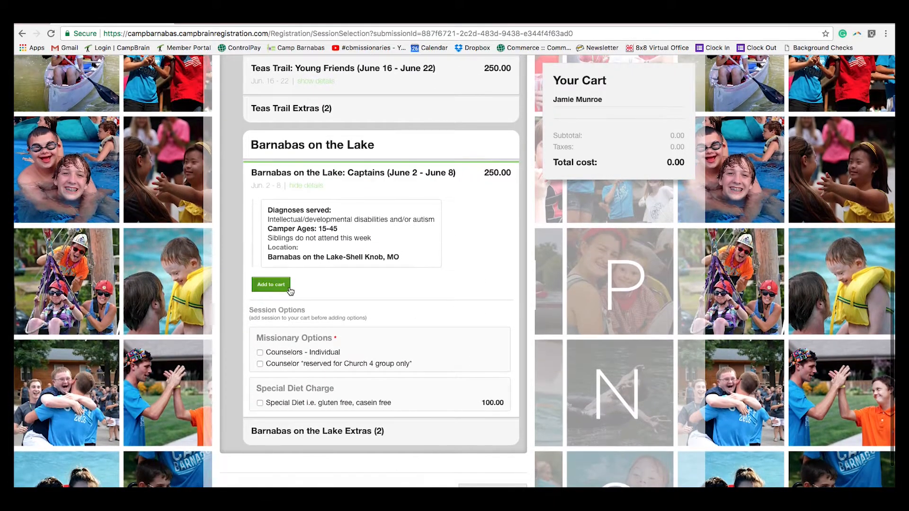
Step: Add the Captains session with the Counselors - Individual missionary option
click(278, 293)
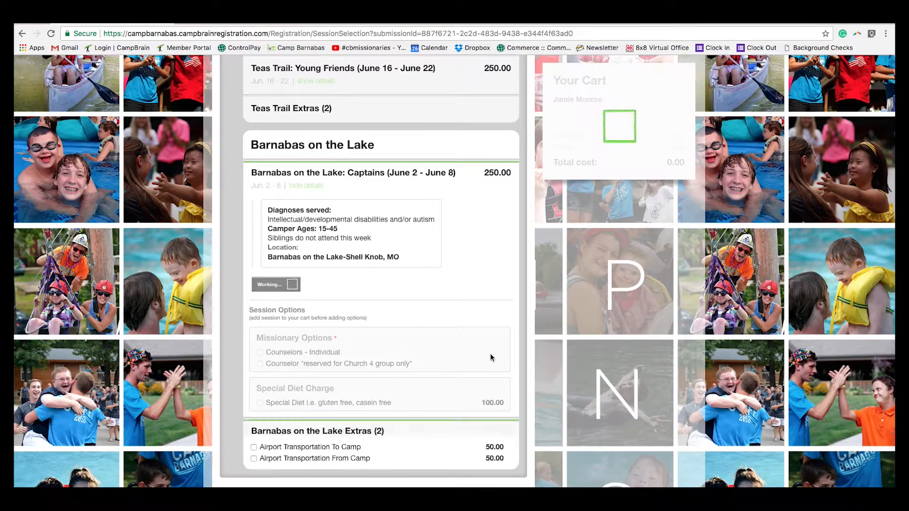
scroll(429, 309, down, 2)
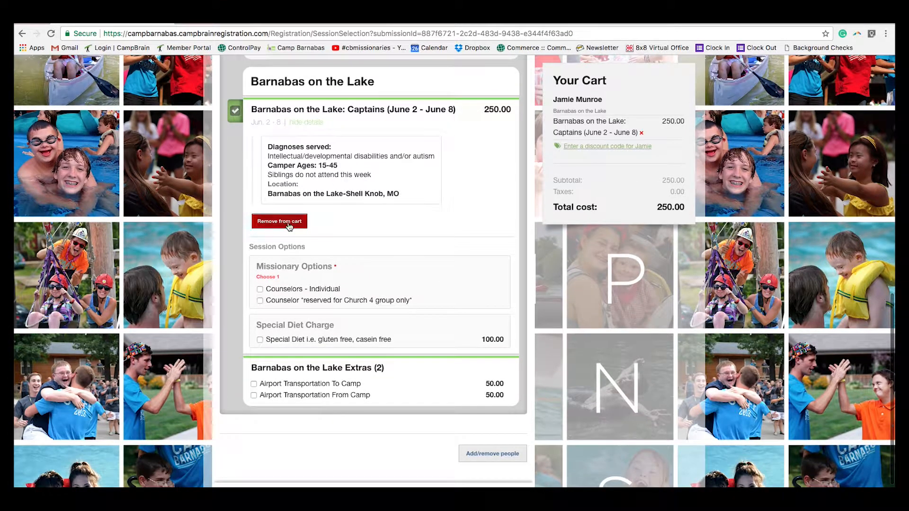
click(259, 289)
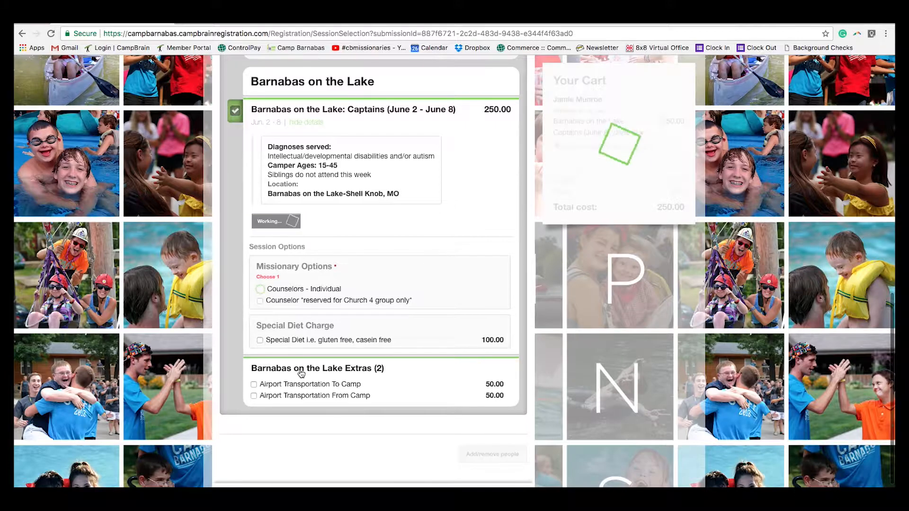
click(261, 288)
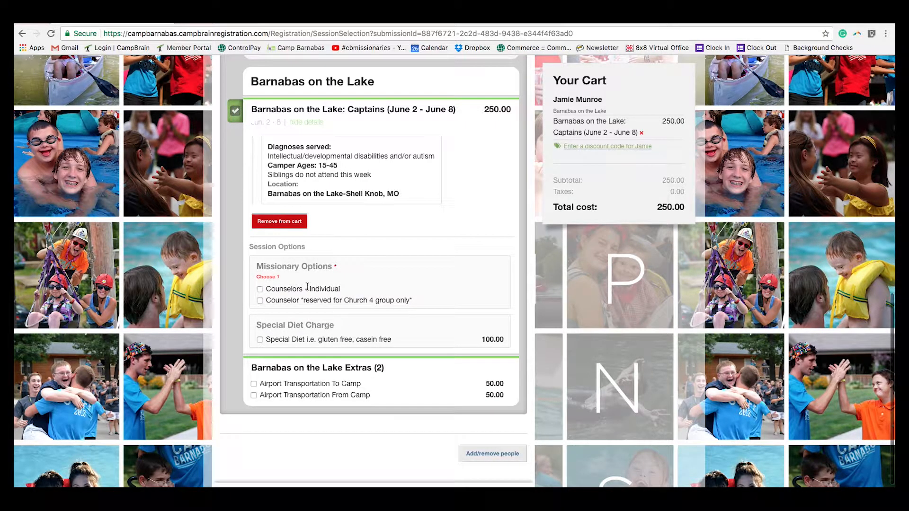
click(259, 300)
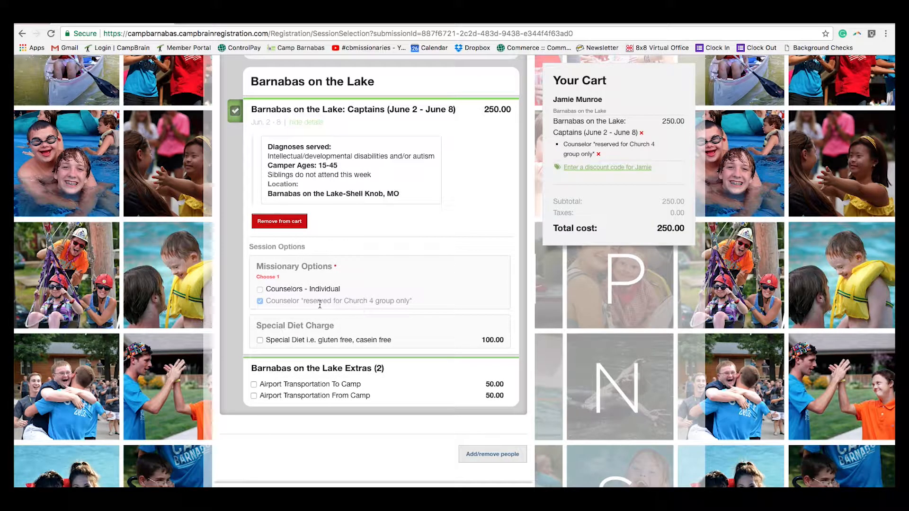
click(259, 289)
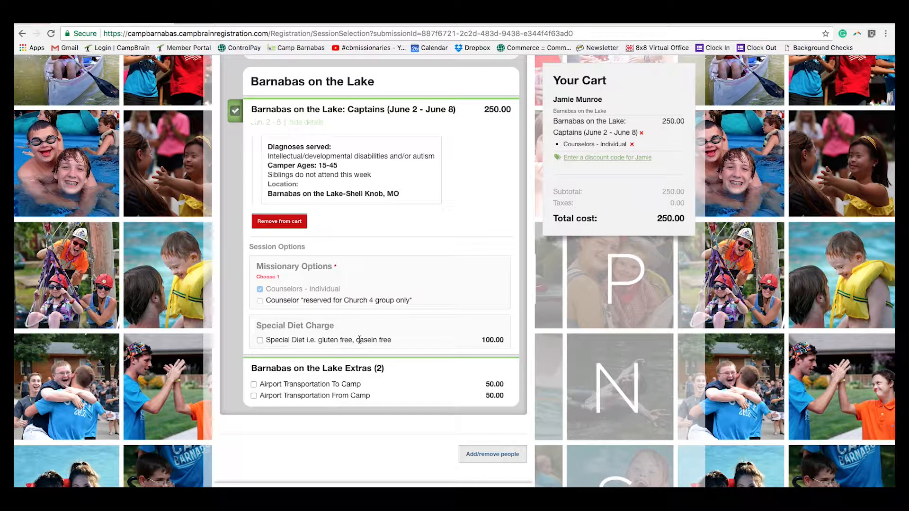
Step: Add the Special Diet charge for a 350.00 total and continue to forms
click(260, 340)
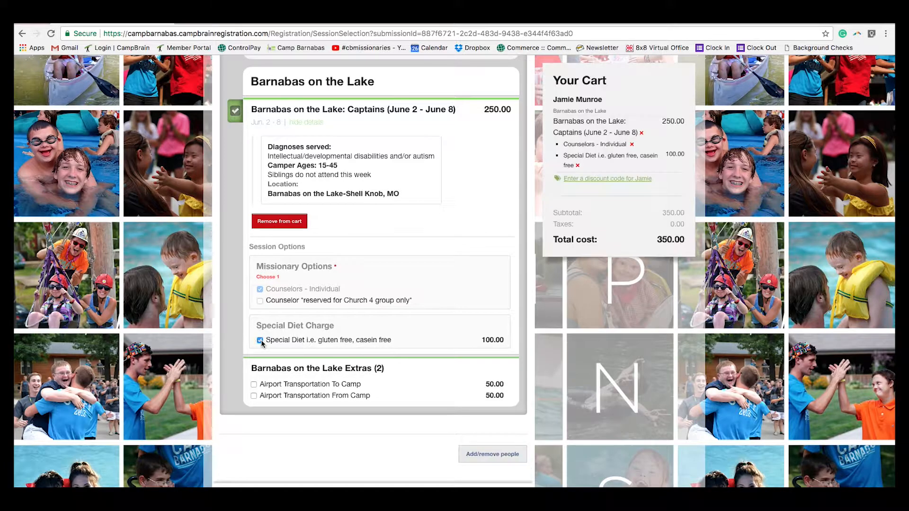
scroll(415, 344, down, 2)
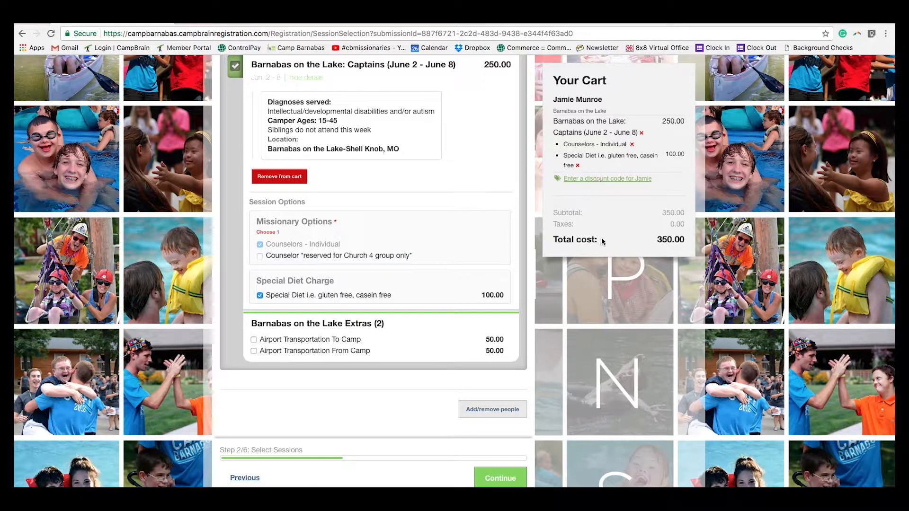
click(501, 479)
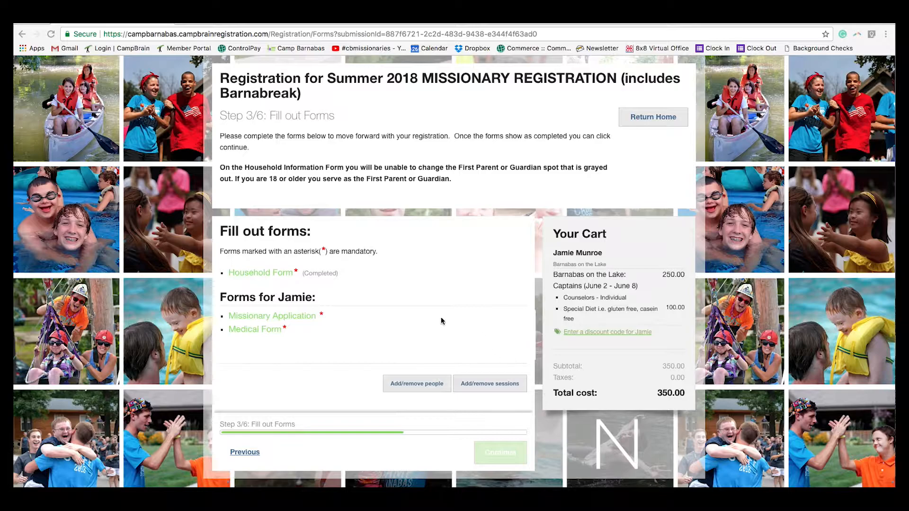
Step: Open the Household Form from the Step 3/6 forms list
click(272, 274)
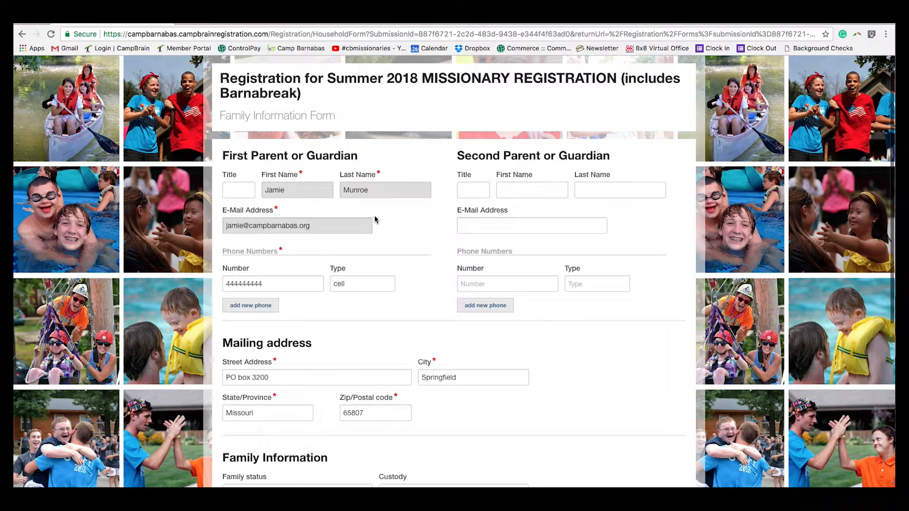
click(548, 191)
click(613, 188)
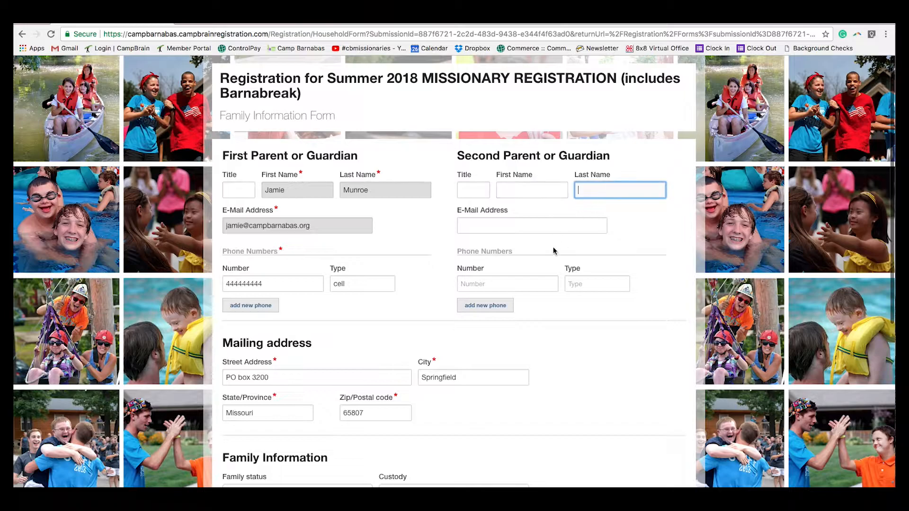
scroll(467, 313, down, 2)
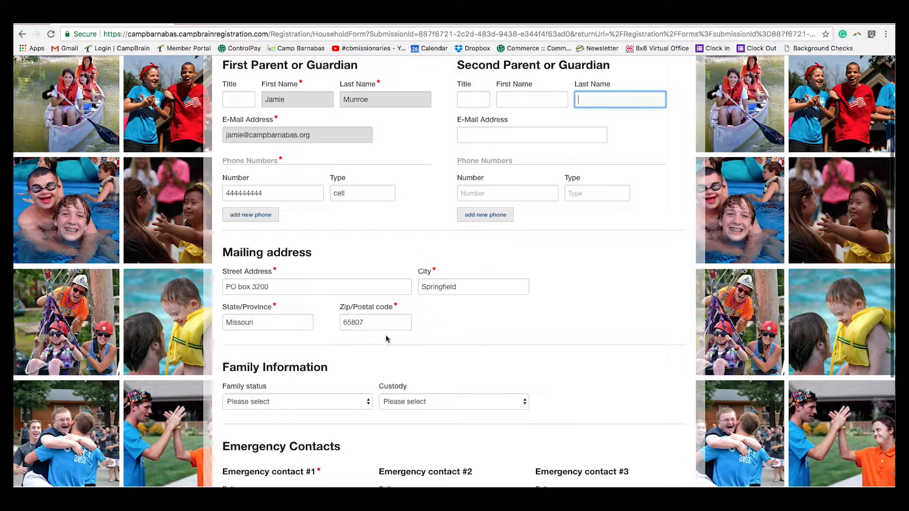
scroll(387, 339, down, 3)
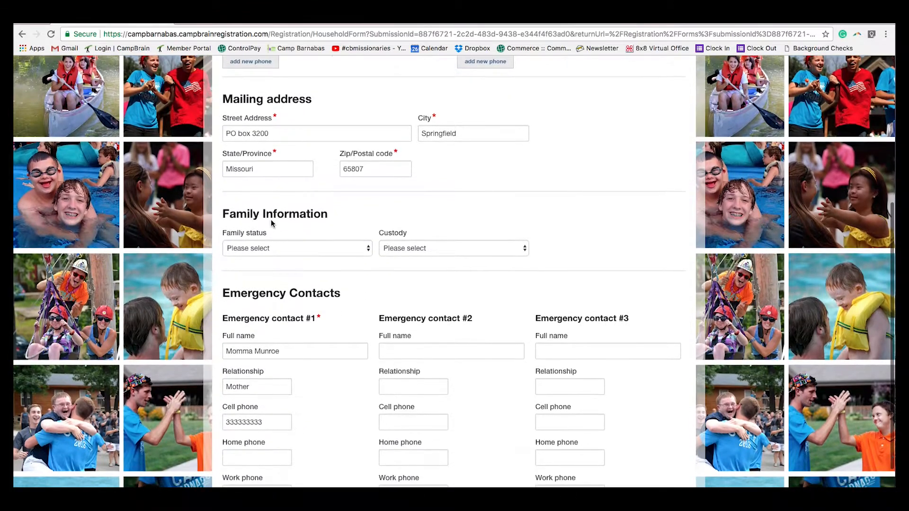
click(277, 247)
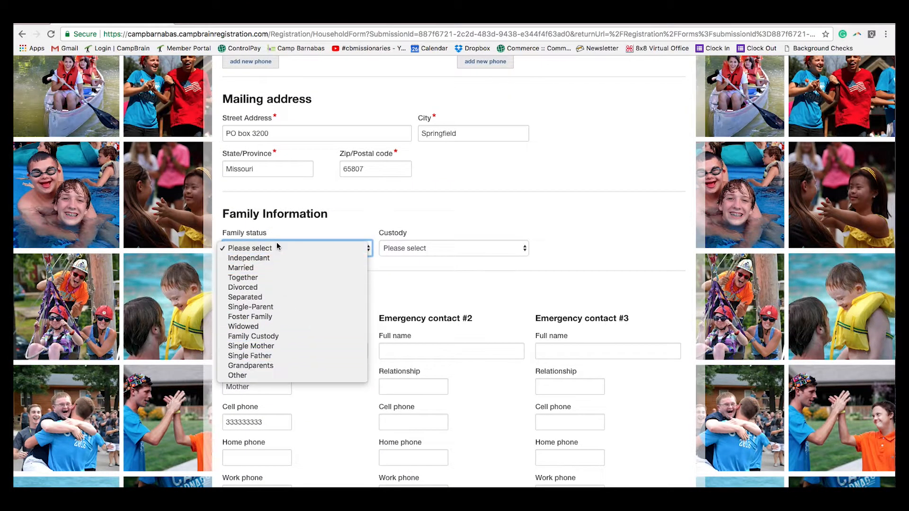
click(413, 248)
scroll(339, 358, down, 1)
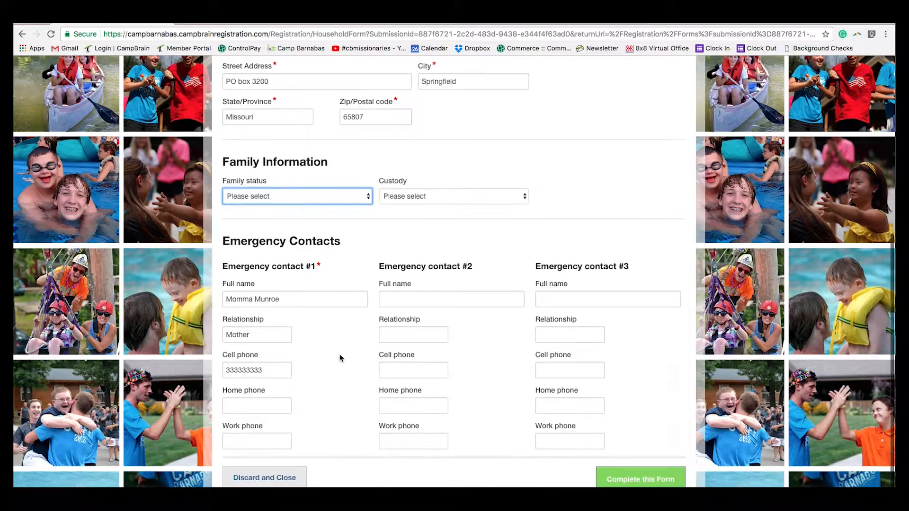
scroll(292, 293, up, 1)
click(292, 293)
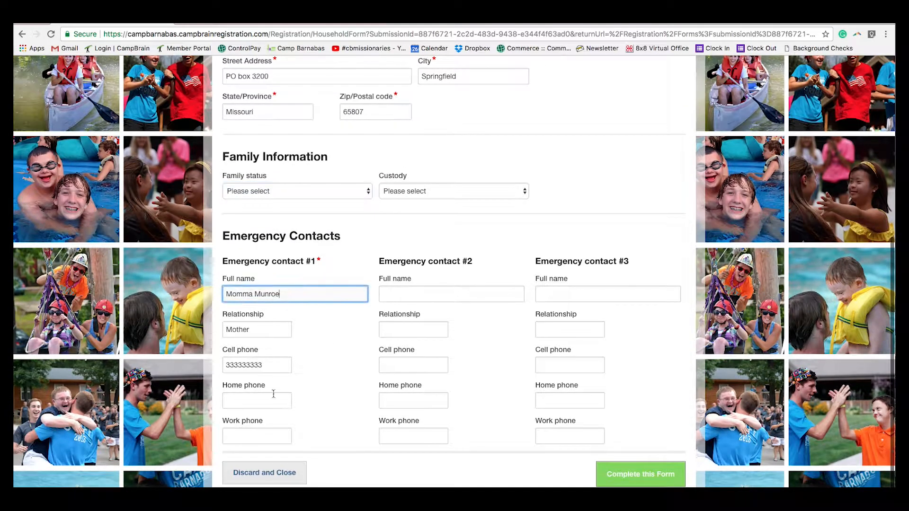
click(423, 296)
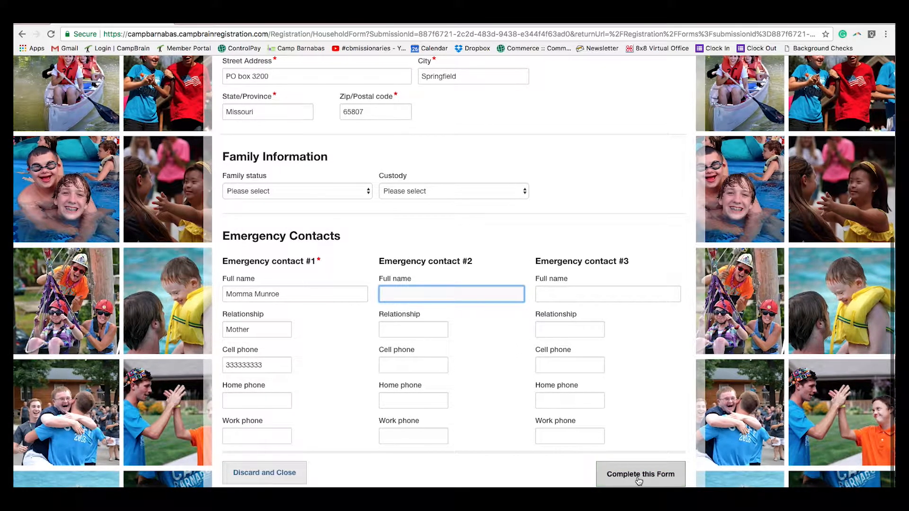
Step: Submit the family form, then answer 'No, individual' and 'Have not previously' on the Missionary Application
click(638, 478)
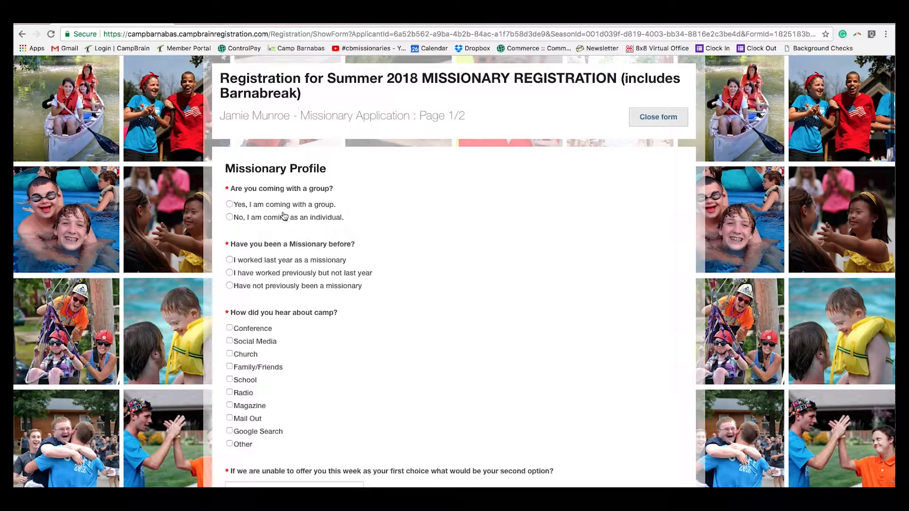
click(230, 204)
click(272, 271)
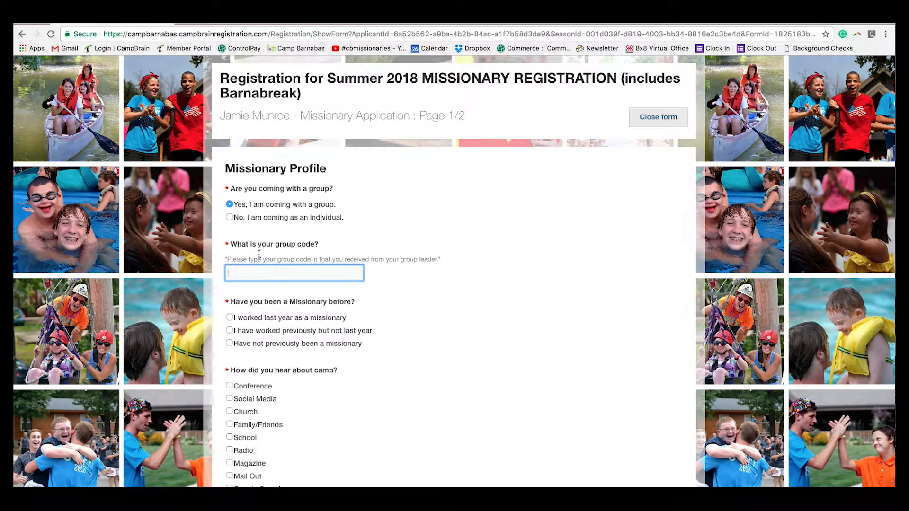
click(231, 218)
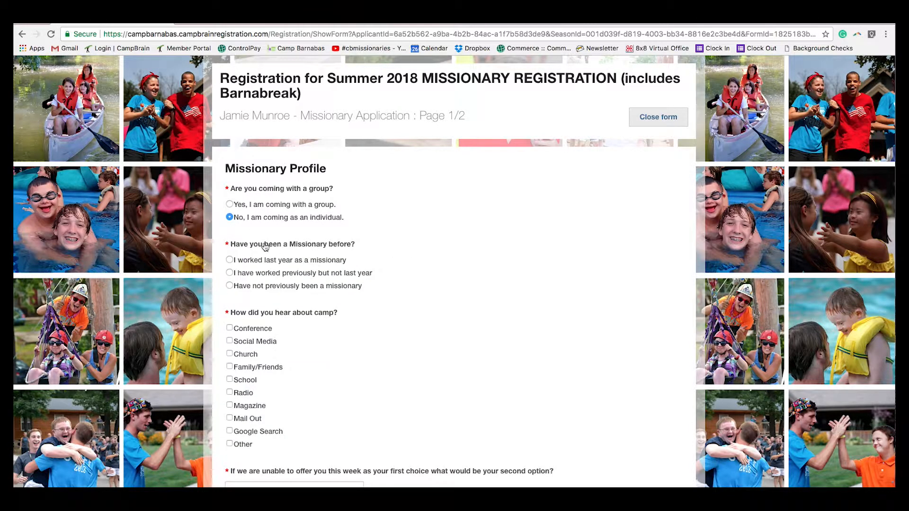
scroll(334, 299, down, 1)
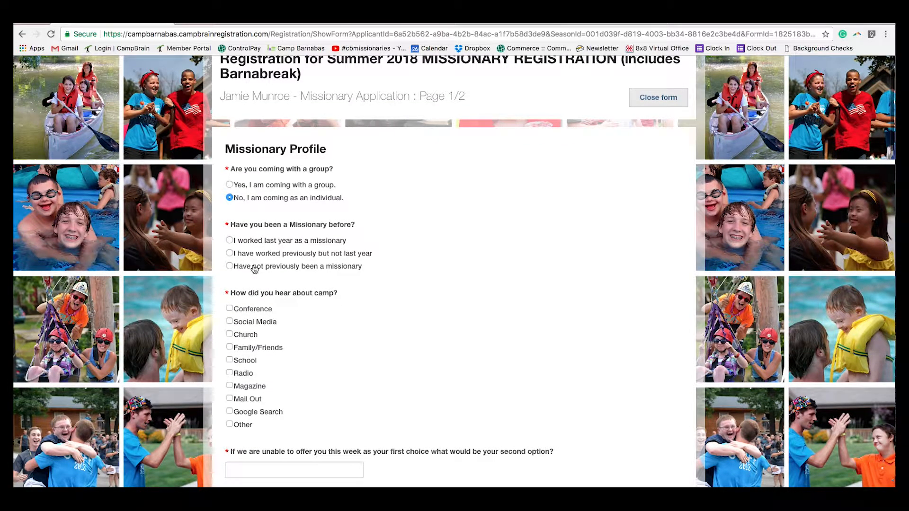
click(230, 253)
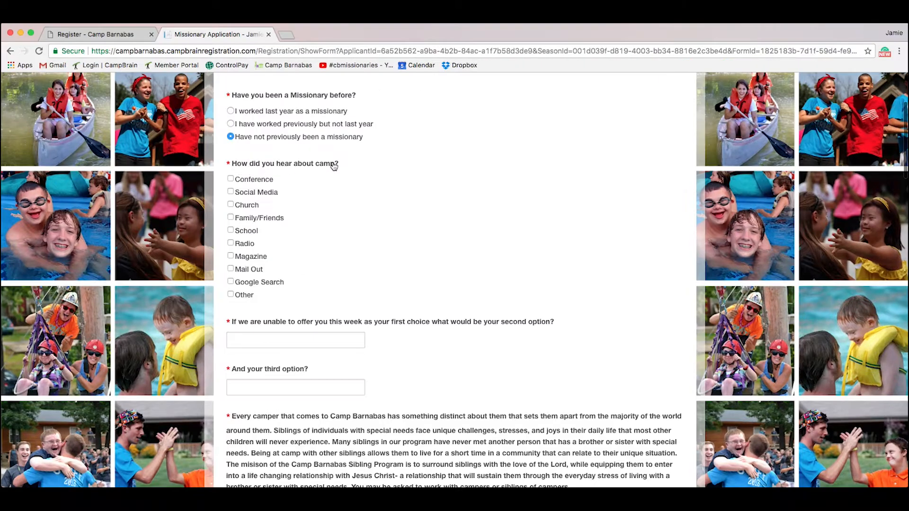
Step: Mark Church, Family/Friends and School as sources and enter n/a for the second and third options
scroll(326, 189, down, 1)
click(231, 180)
click(231, 193)
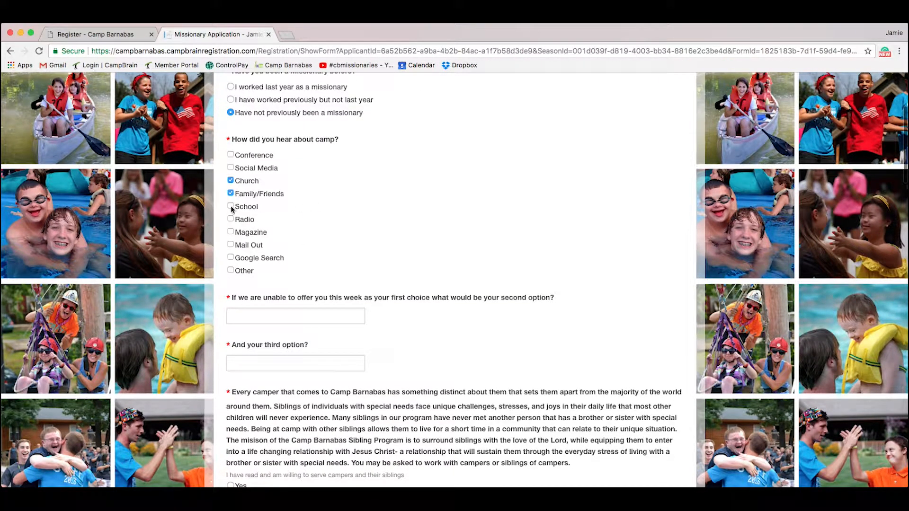
scroll(428, 274, down, 2)
click(311, 255)
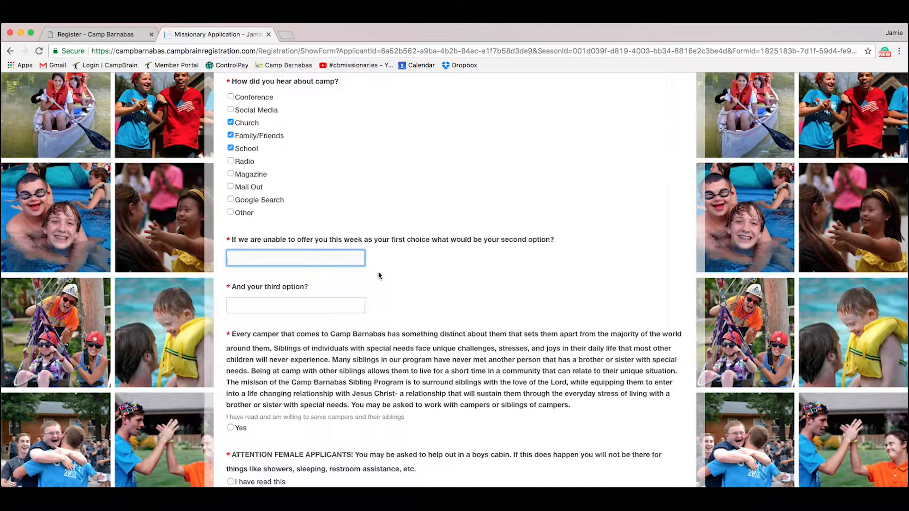
scroll(378, 275, down, 1)
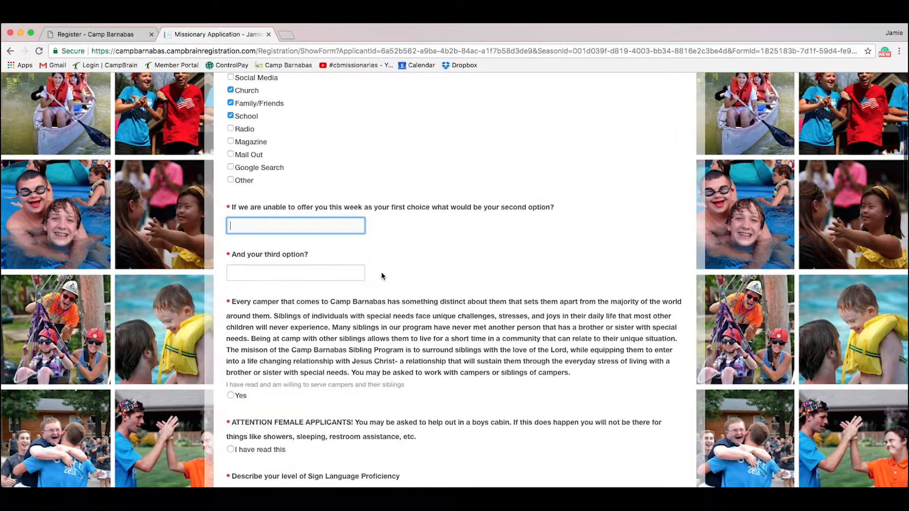
click(284, 276)
click(279, 228)
scroll(324, 305, down, 1)
click(303, 258)
text(n/a)
scroll(381, 312, down, 3)
click(381, 313)
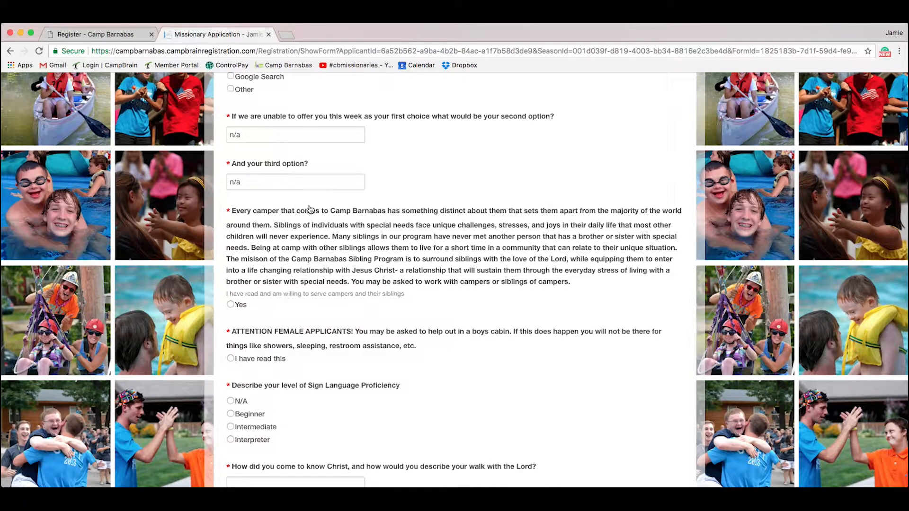
Step: Confirm serving campers and siblings, acknowledge the female applicant notice, and set sign language to N/A
click(230, 304)
scroll(230, 310, down, 2)
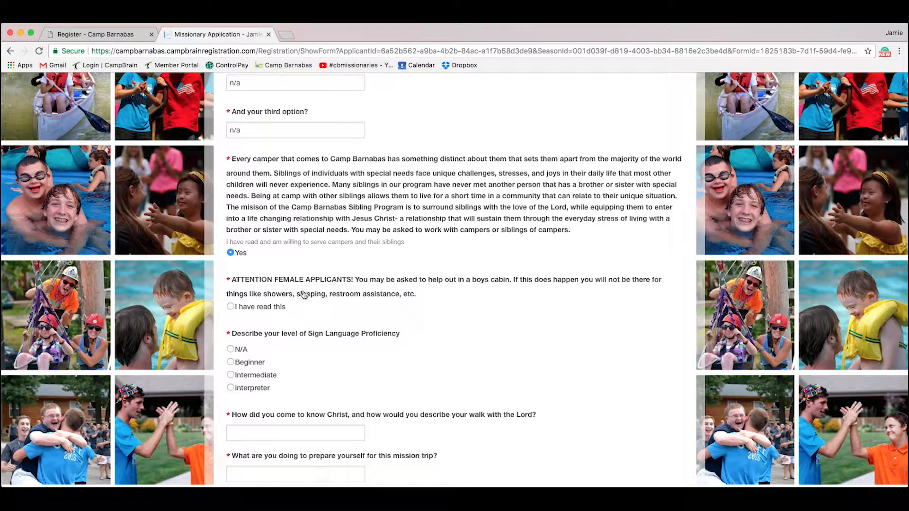
click(230, 307)
scroll(407, 322, down, 1)
scroll(410, 324, down, 3)
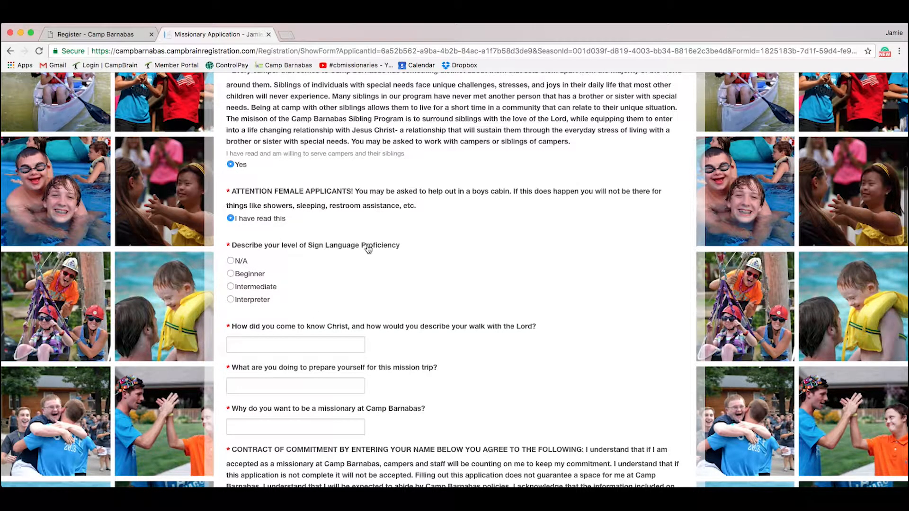
click(231, 261)
scroll(446, 278, down, 2)
Step: Answer the faith questions: preparing by 'praying', motivation 'I love people with special needs'
click(327, 303)
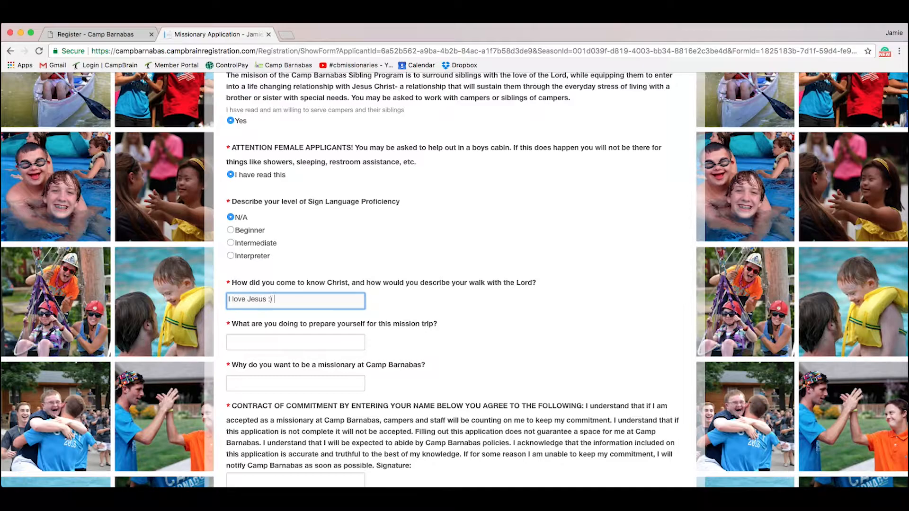
scroll(338, 321, down, 1)
click(321, 333)
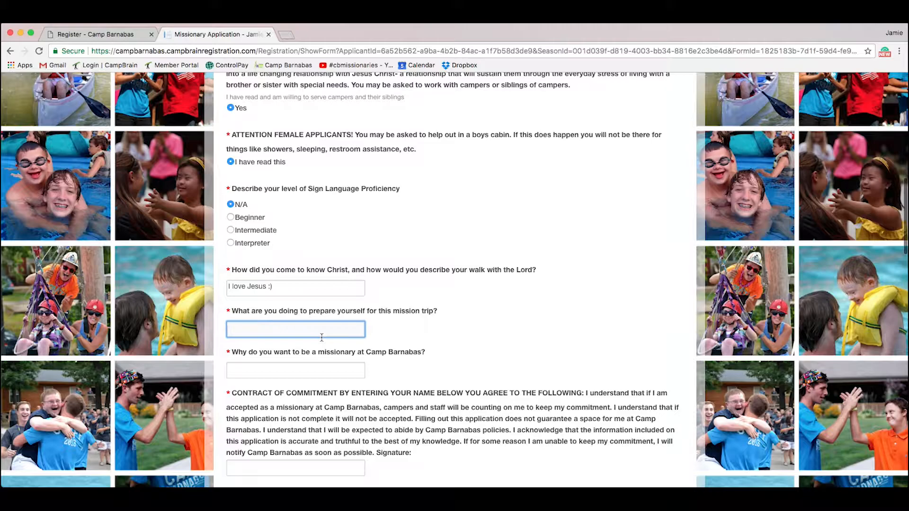
text(praying)
click(344, 371)
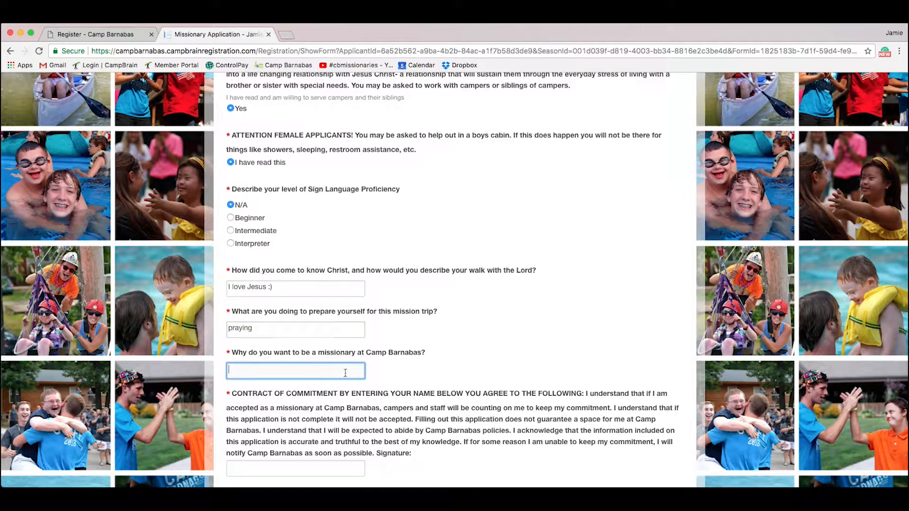
scroll(345, 372, down, 2)
text(I love people wit)
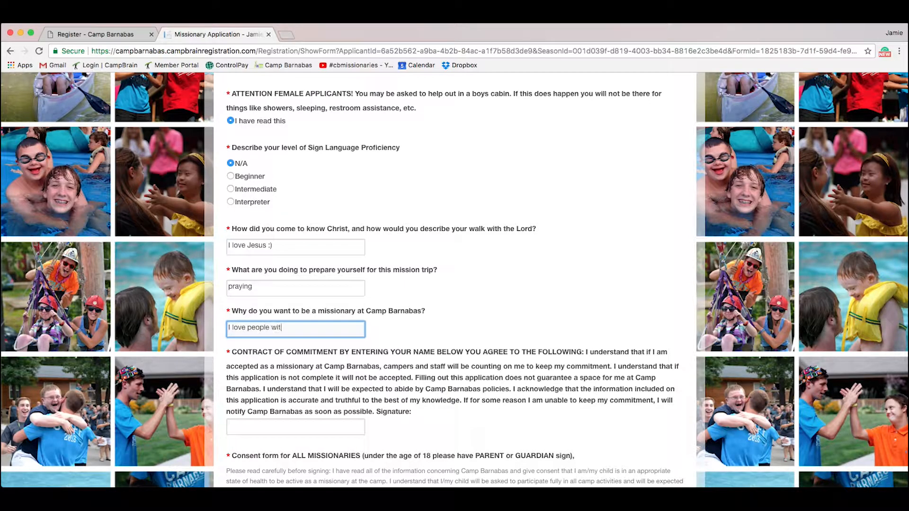
text(h special needs)
Step: Sign the Contract of Commitment with the applicant's name
scroll(338, 359, down, 3)
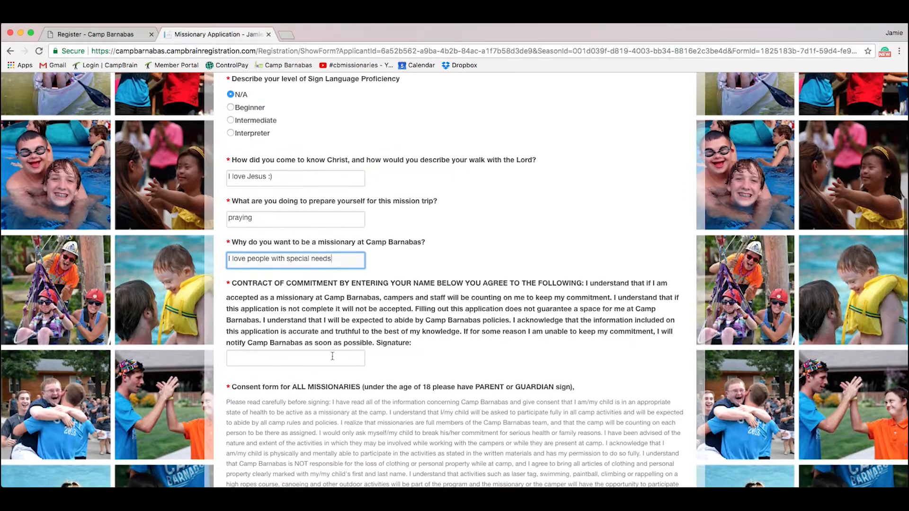
click(318, 354)
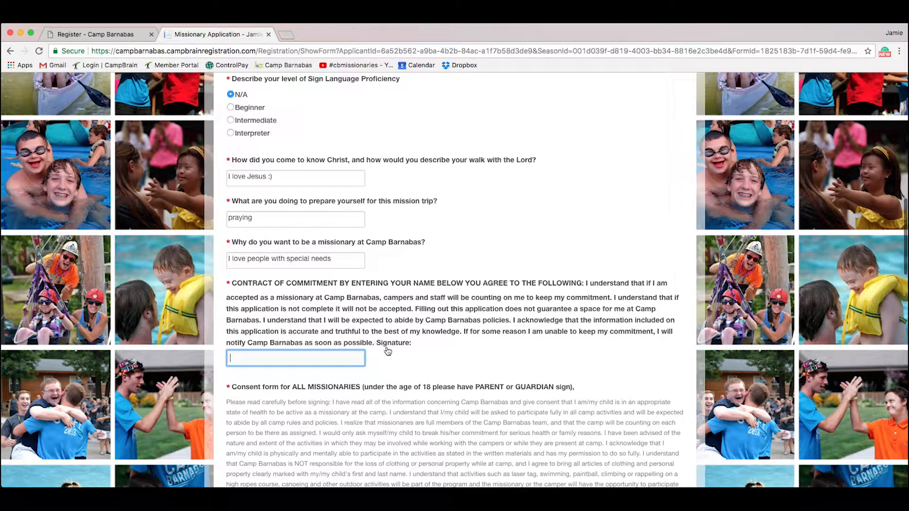
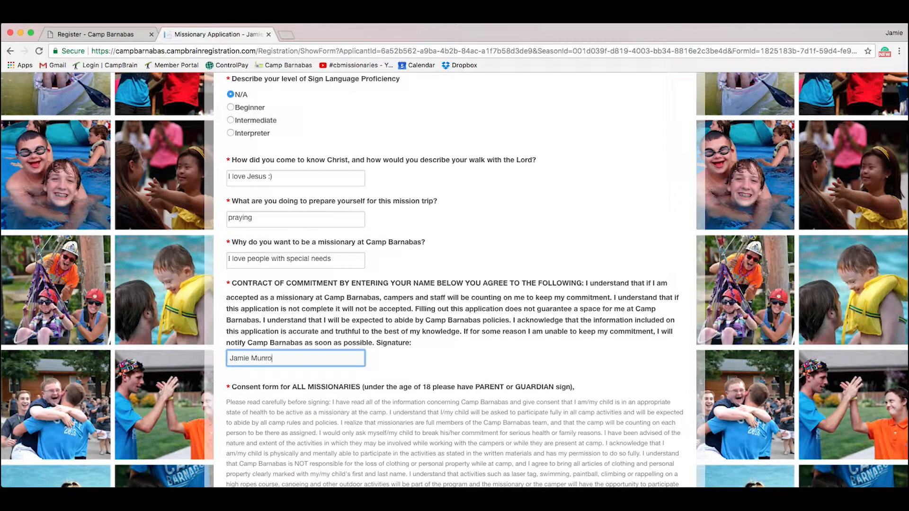
scroll(407, 388, down, 5)
scroll(367, 337, down, 1)
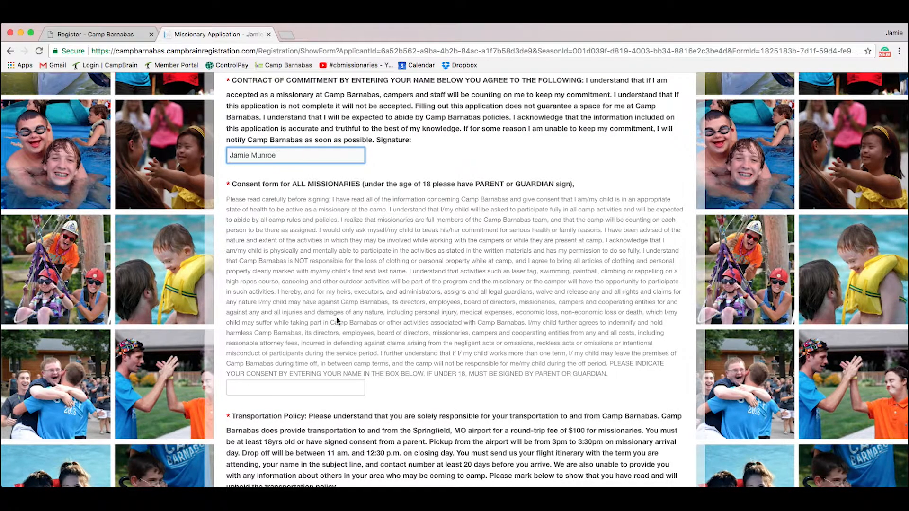
Step: Sign the consent form for all missionaries with the applicant's full name
scroll(337, 321, down, 1)
click(338, 362)
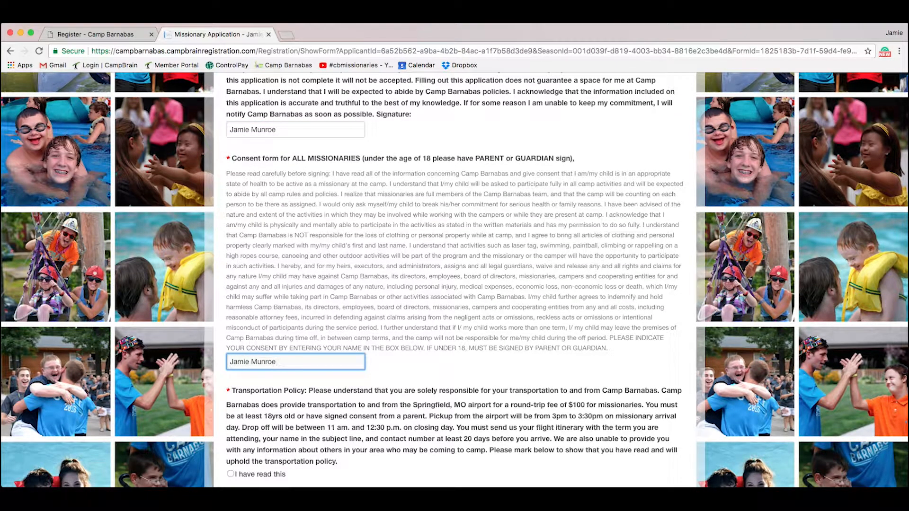
Step: Mark the Transportation Policy as read and sign the media release with the applicant's name
scroll(455, 280, down, 4)
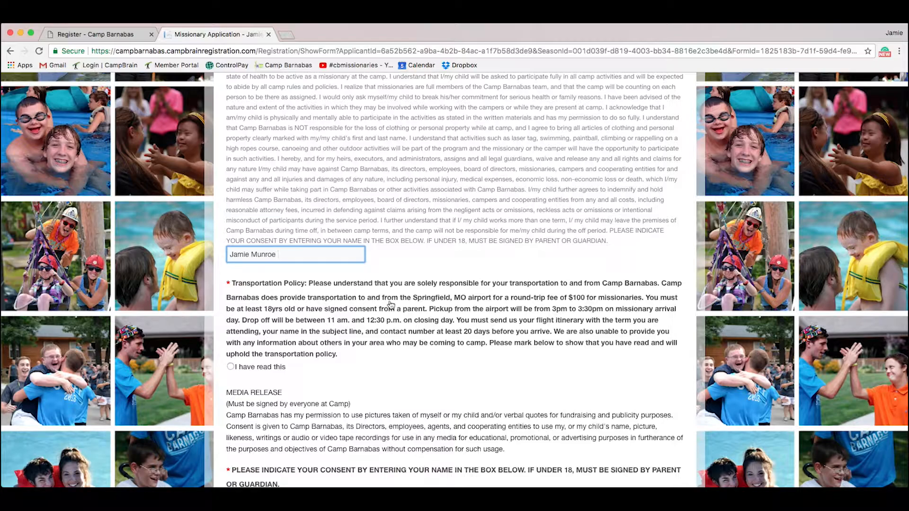
click(231, 367)
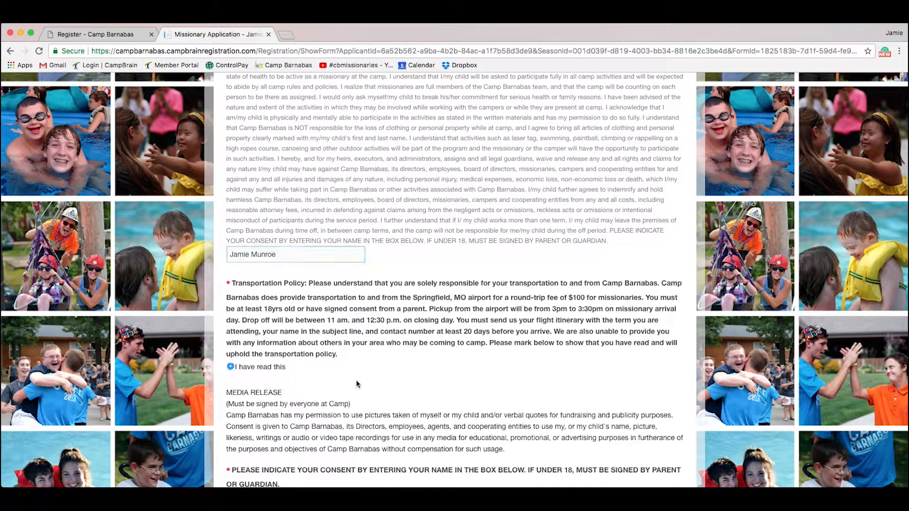
scroll(355, 381, down, 3)
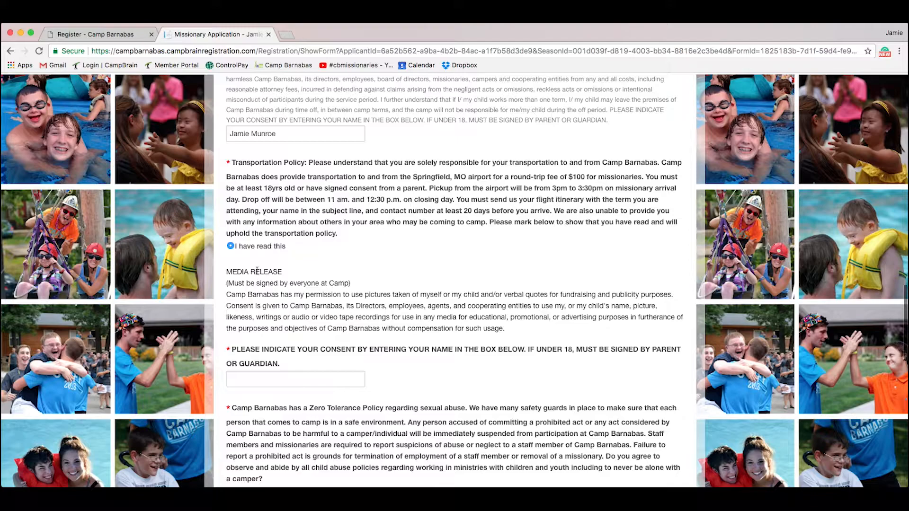
scroll(299, 378, down, 1)
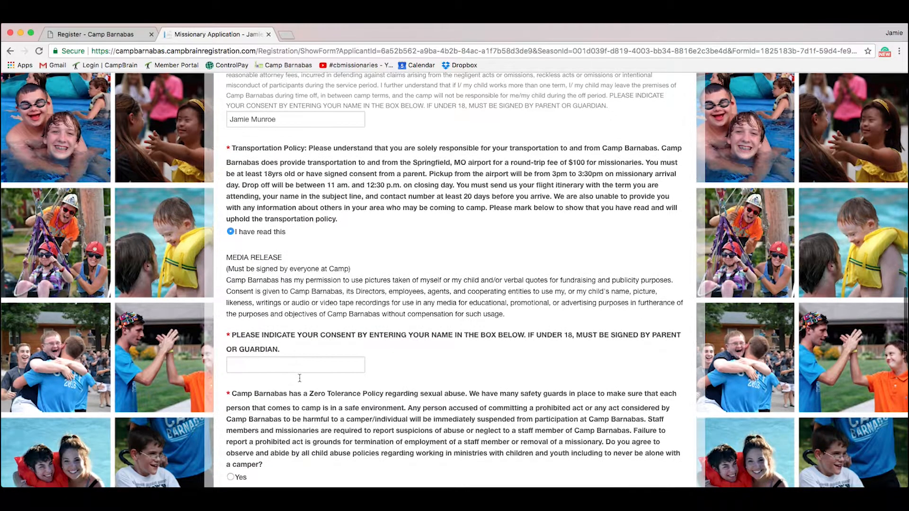
click(305, 365)
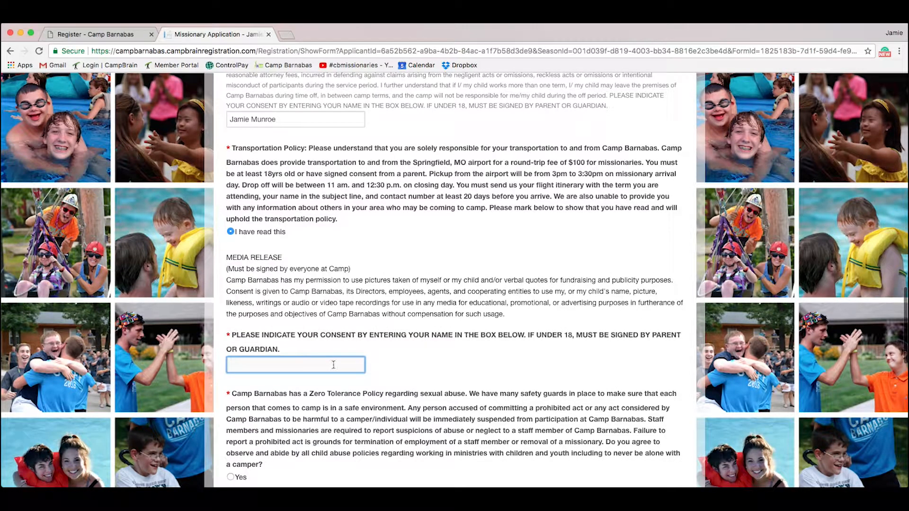
scroll(381, 374, down, 3)
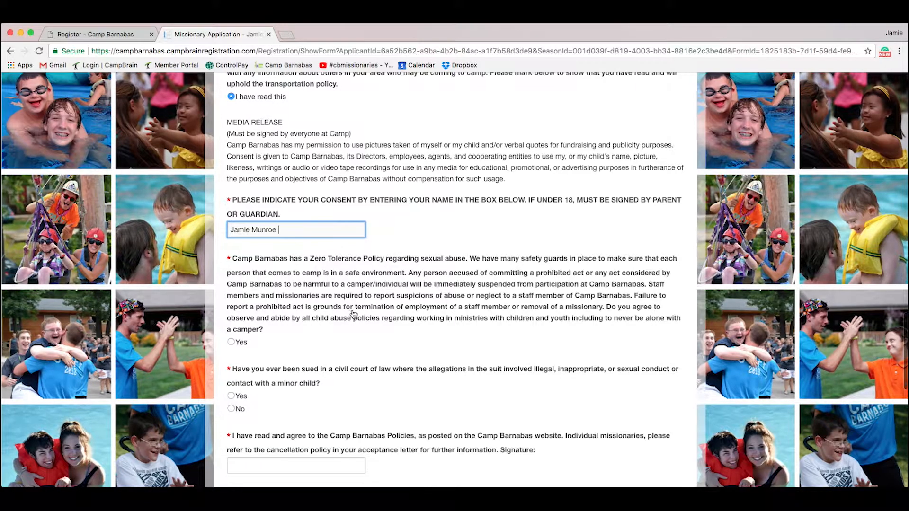
Step: Agree to the zero tolerance policy and answer No to the civil lawsuit question
click(231, 341)
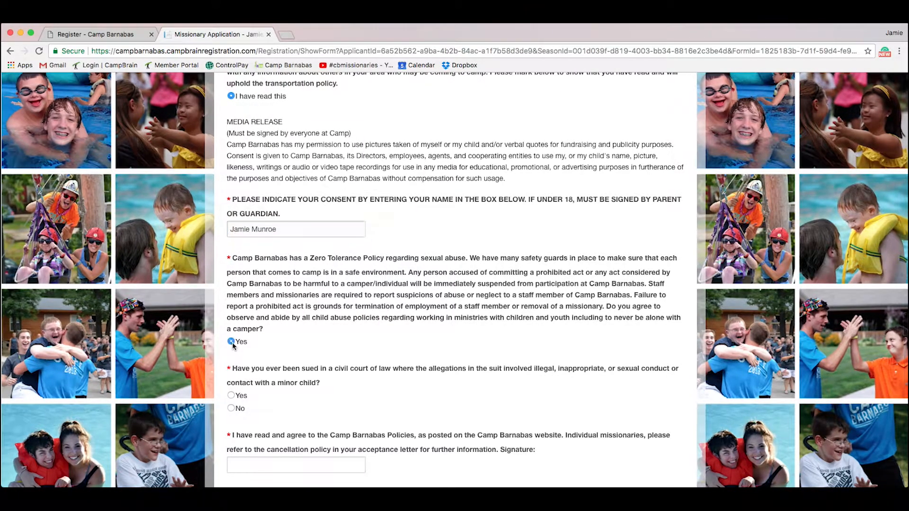
scroll(246, 336, down, 2)
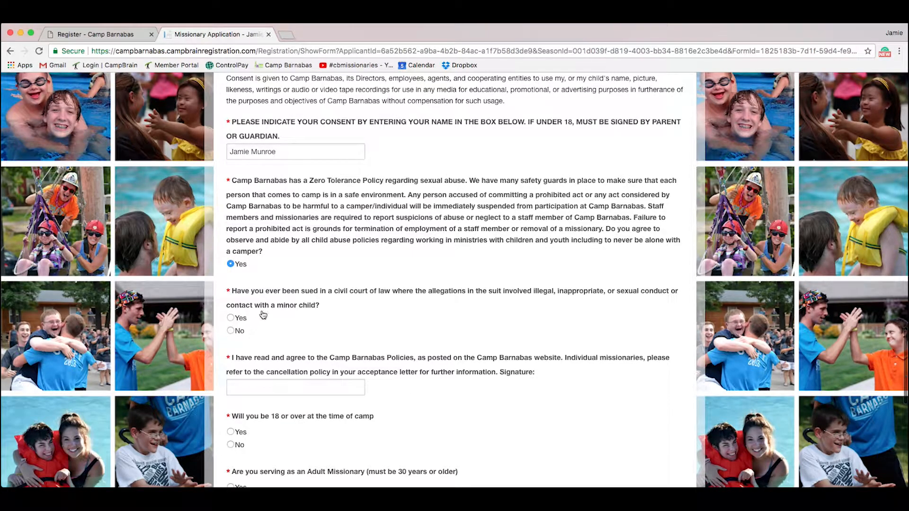
click(232, 319)
click(230, 331)
click(231, 317)
click(249, 376)
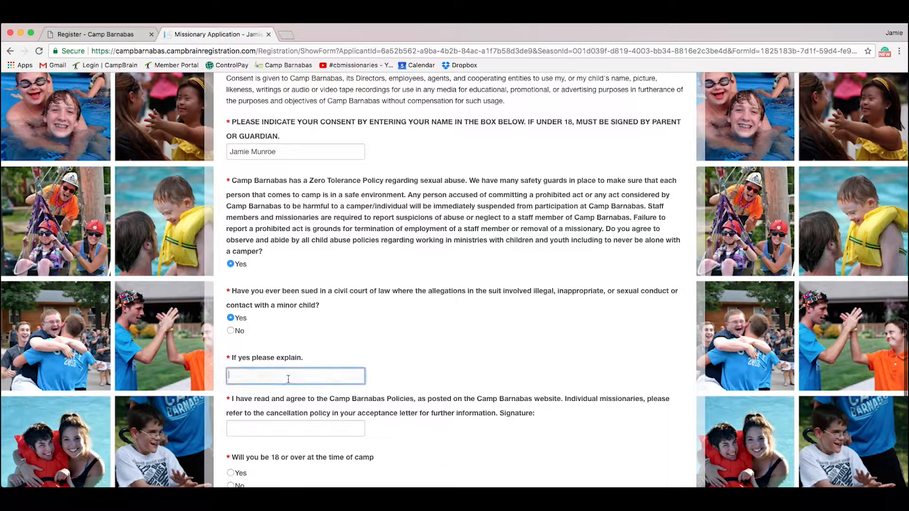
click(231, 331)
scroll(379, 368, down, 3)
Step: Sign the policies agreement with the applicant's name and answer Yes to being 18 or over
click(313, 325)
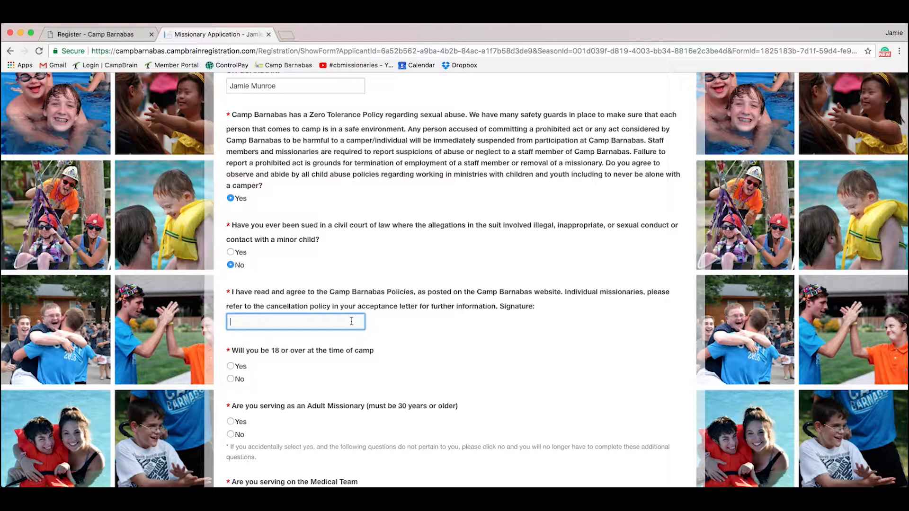
scroll(410, 318, down, 3)
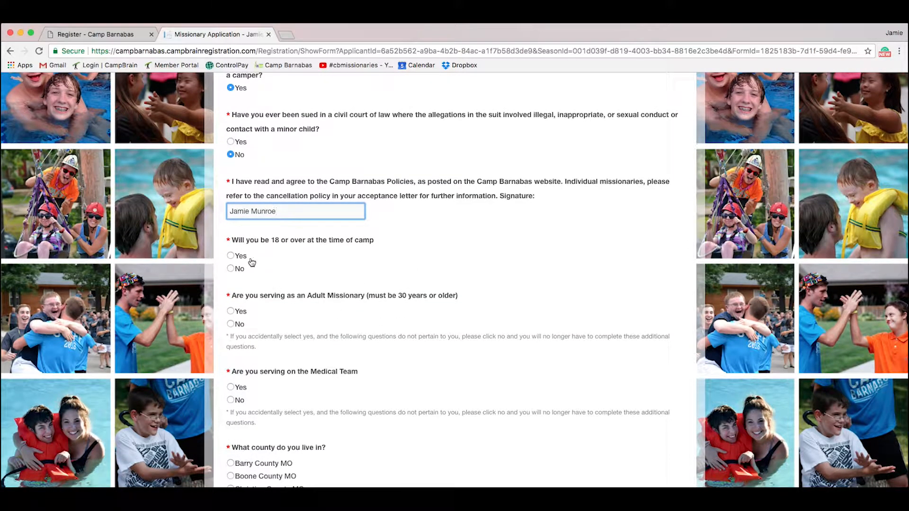
click(231, 257)
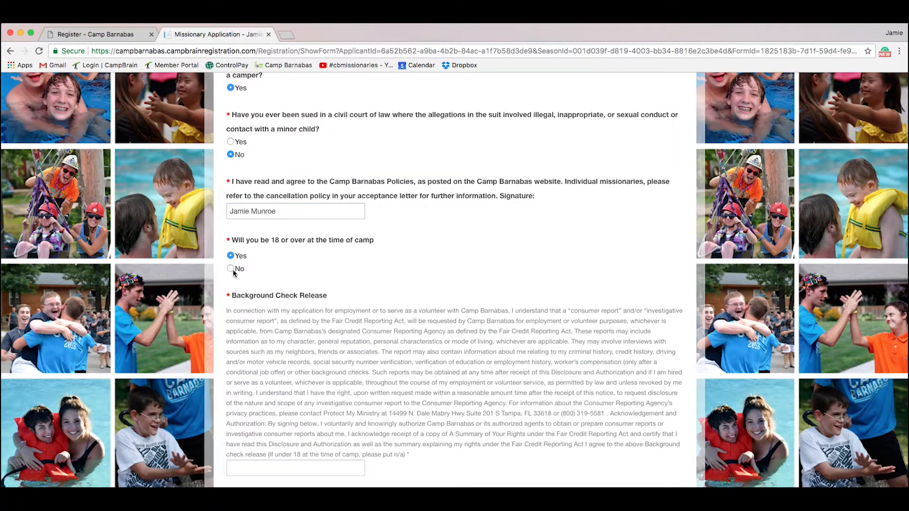
click(231, 269)
click(231, 256)
scroll(393, 314, down, 3)
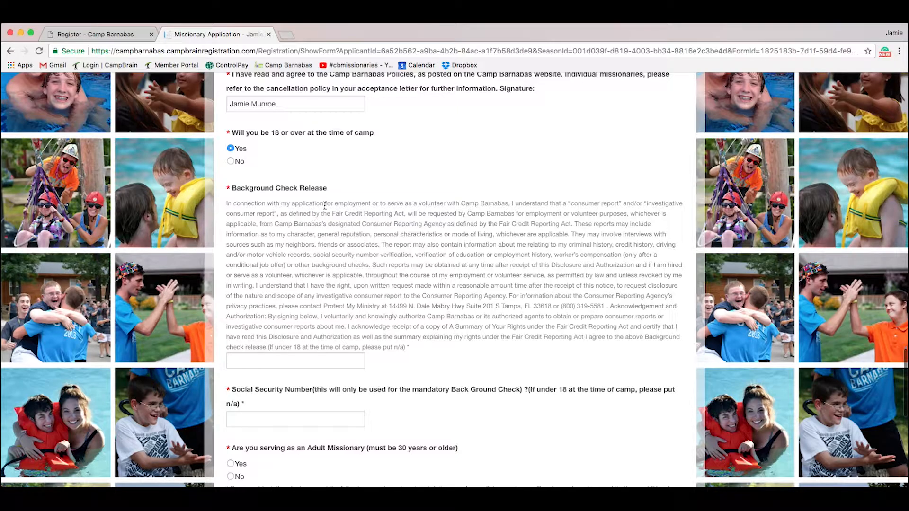
Step: Sign the background check release with the applicant's name and enter their Social Security Number
click(303, 358)
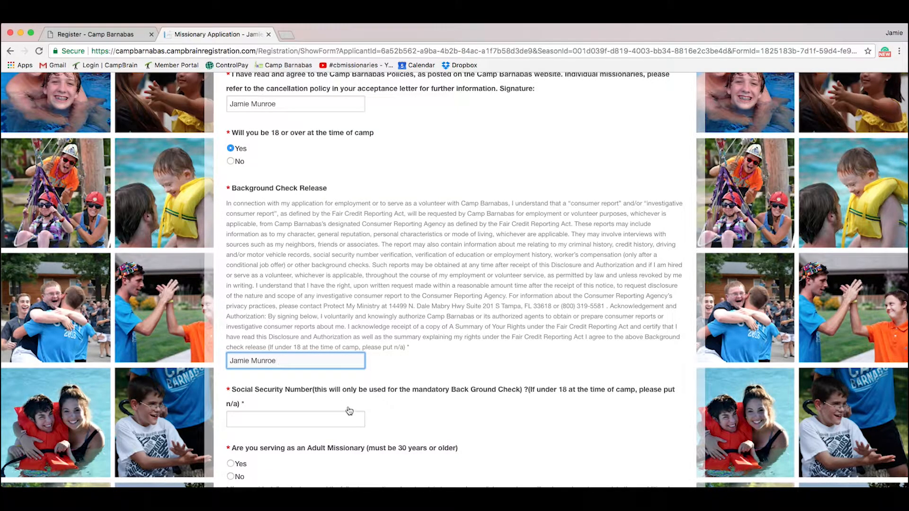
scroll(349, 411, down, 2)
click(315, 339)
text(4444444444)
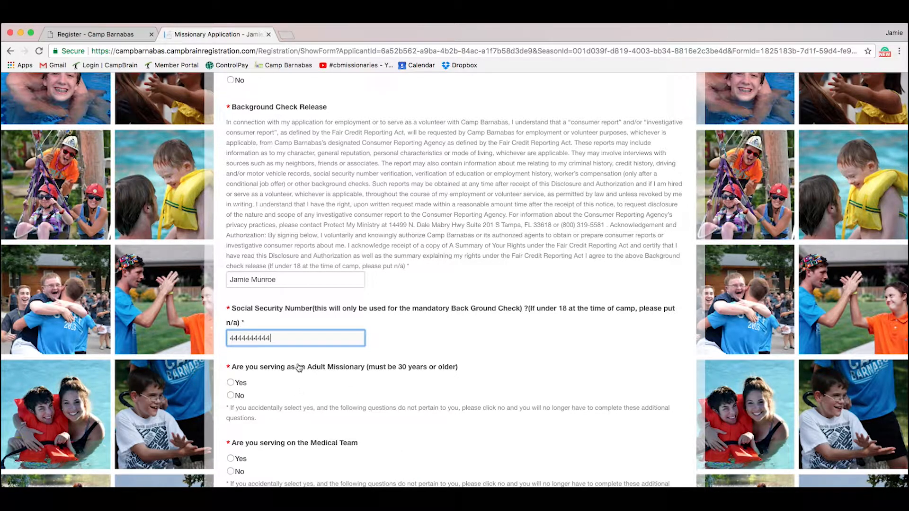
scroll(322, 374, down, 2)
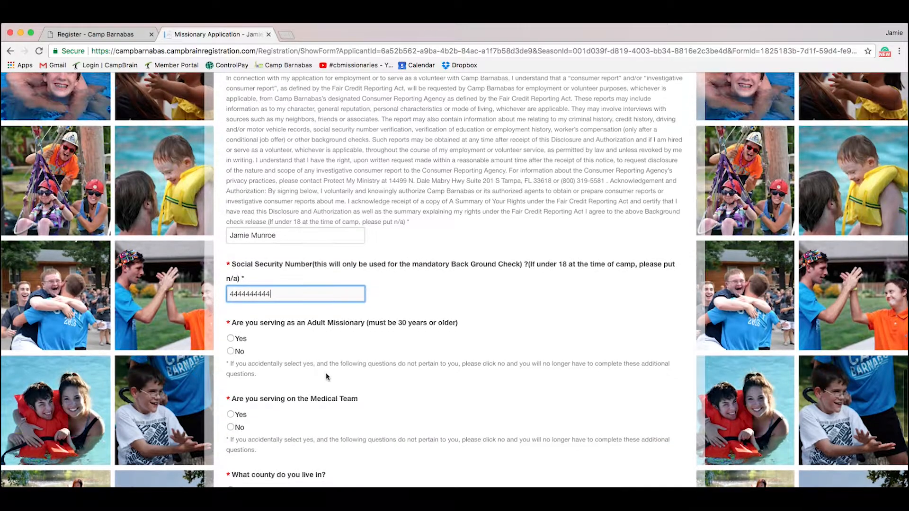
scroll(344, 376, down, 4)
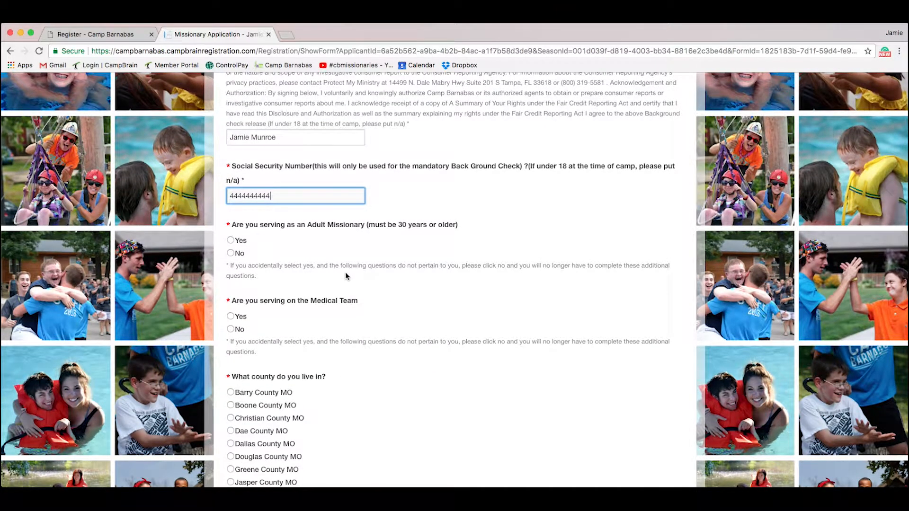
Step: Answer No to serving as an Adult Missionary
click(230, 240)
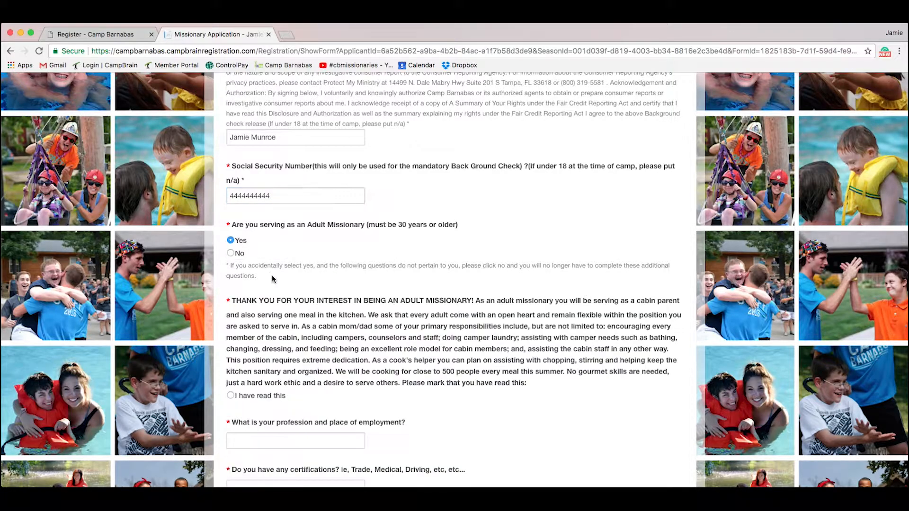
click(235, 256)
scroll(358, 284, down, 2)
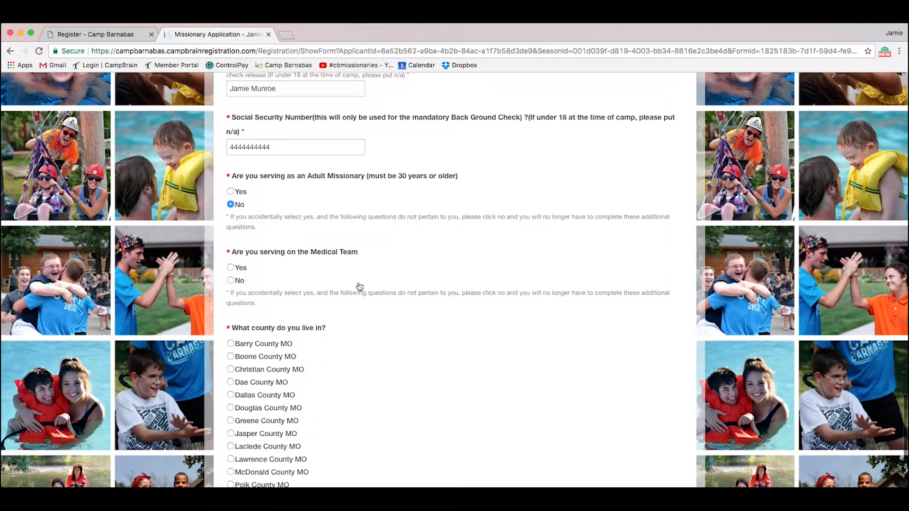
click(237, 193)
scroll(348, 290, down, 2)
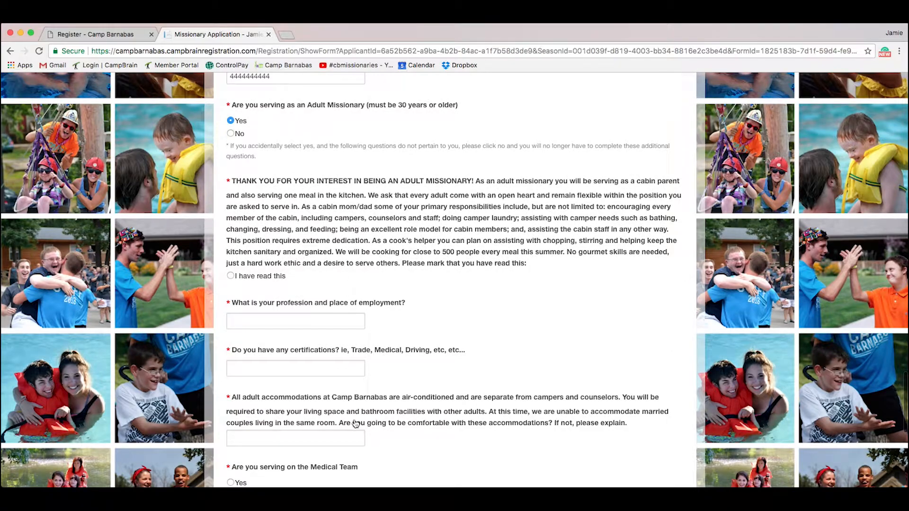
scroll(311, 290, up, 1)
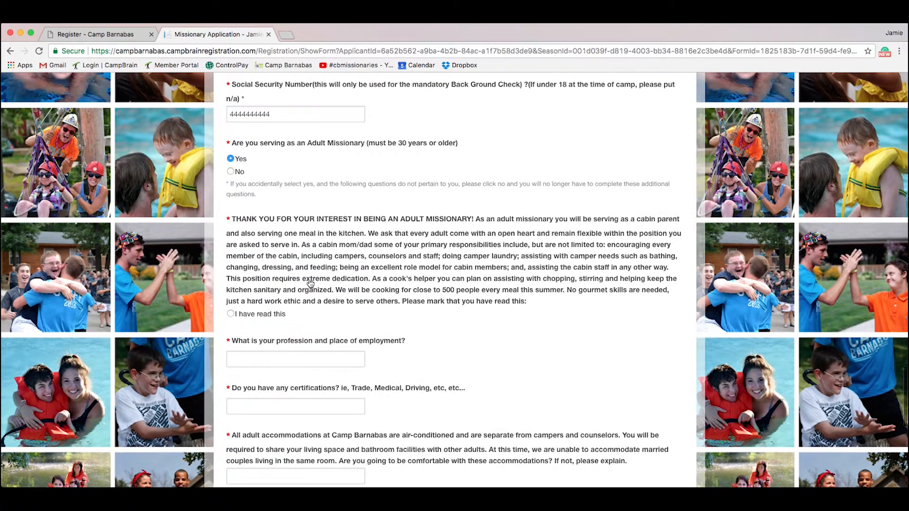
click(231, 171)
scroll(395, 306, down, 2)
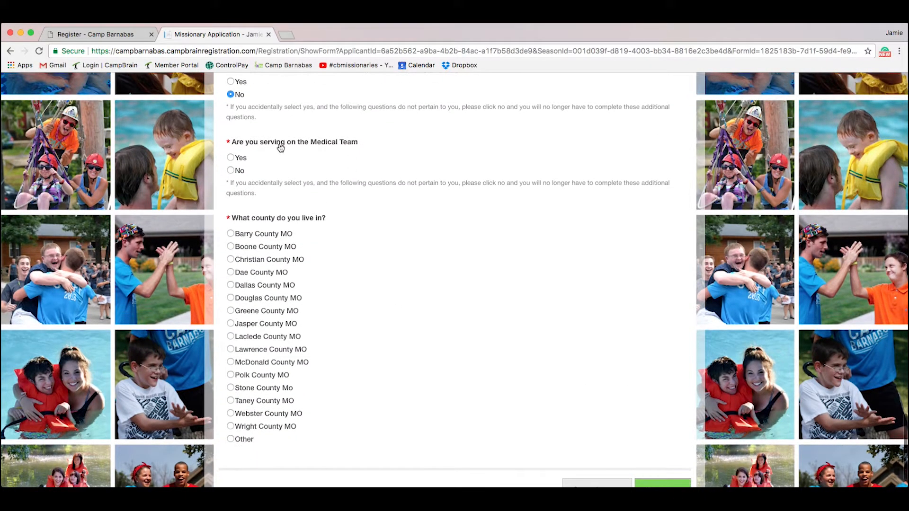
Step: Answer No to serving on the Medical Team
click(232, 160)
click(231, 172)
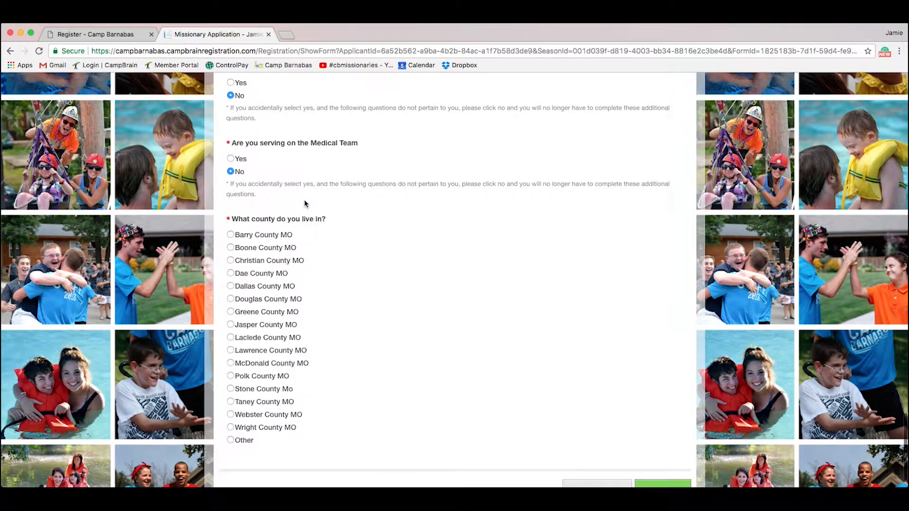
click(232, 160)
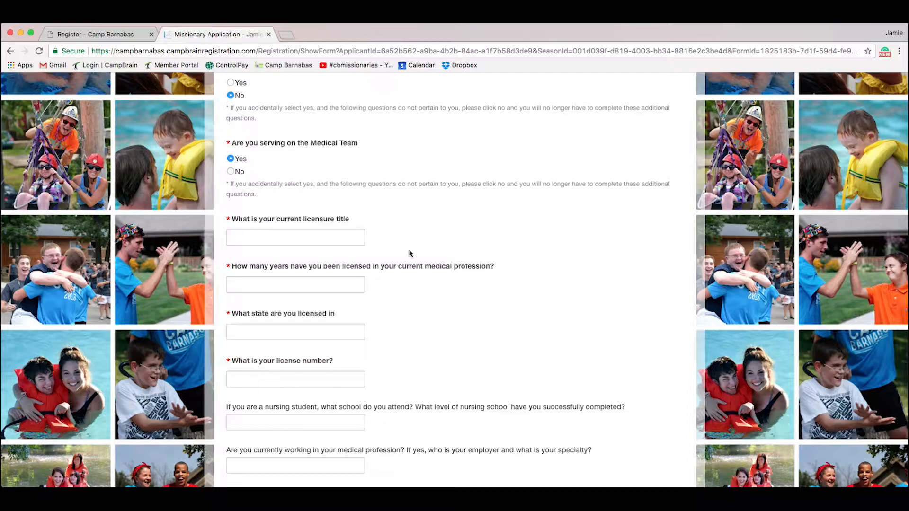
scroll(409, 253, down, 3)
click(330, 174)
scroll(370, 246, down, 2)
scroll(405, 281, down, 5)
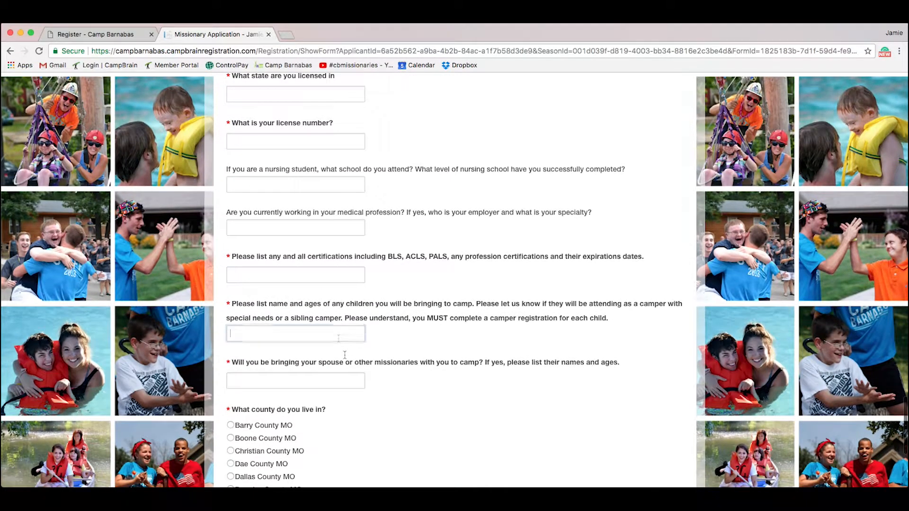
click(339, 334)
click(339, 374)
scroll(339, 373, up, 10)
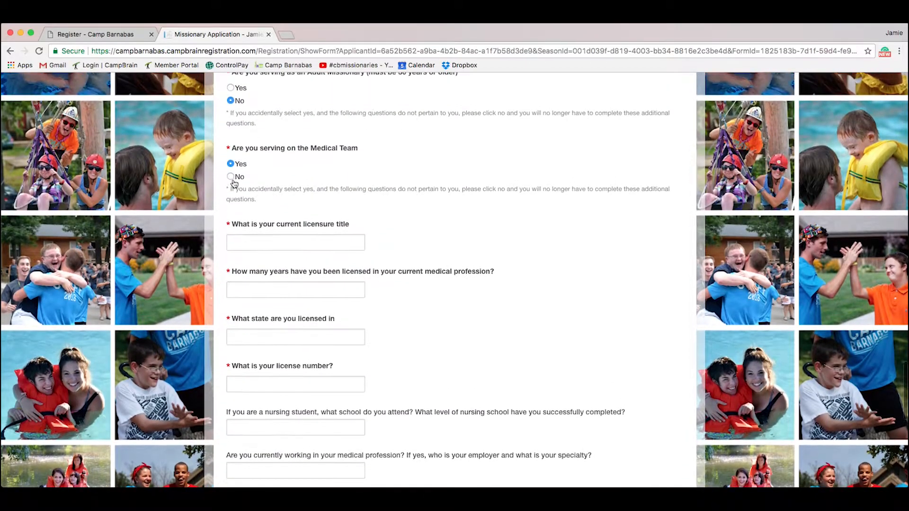
click(231, 178)
scroll(360, 258, down, 2)
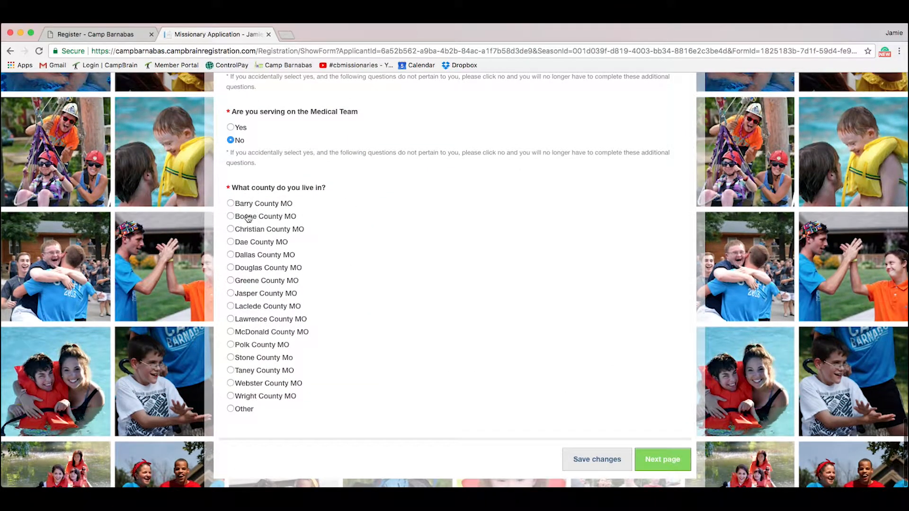
Step: Choose Polk County MO as the home county and go to the next application page
click(231, 243)
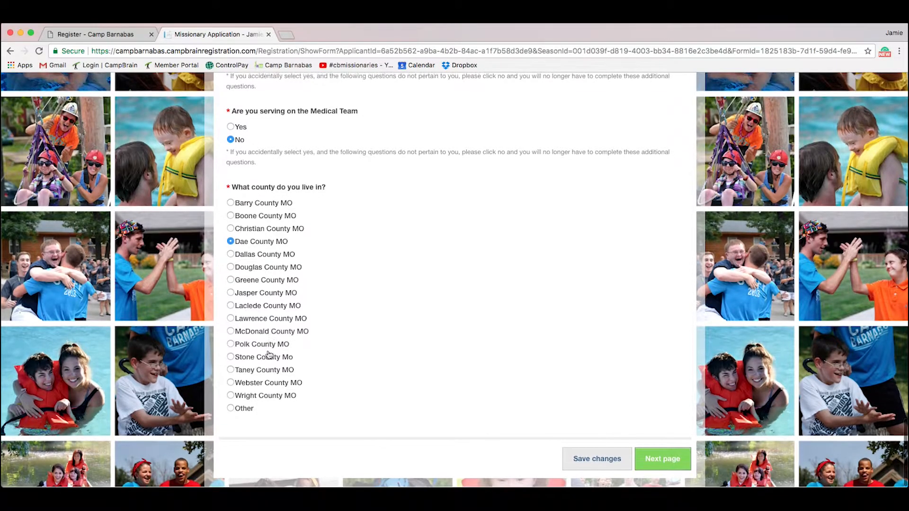
click(231, 409)
scroll(294, 407, down, 1)
click(284, 407)
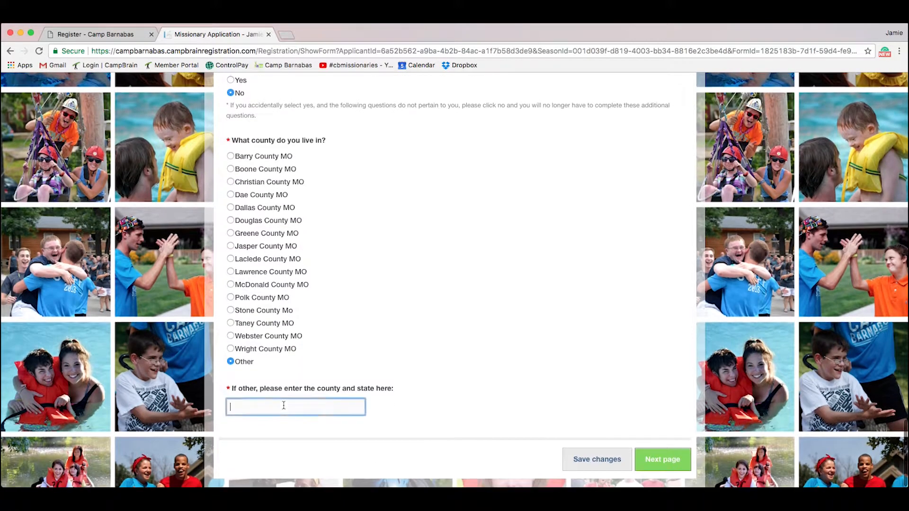
click(230, 297)
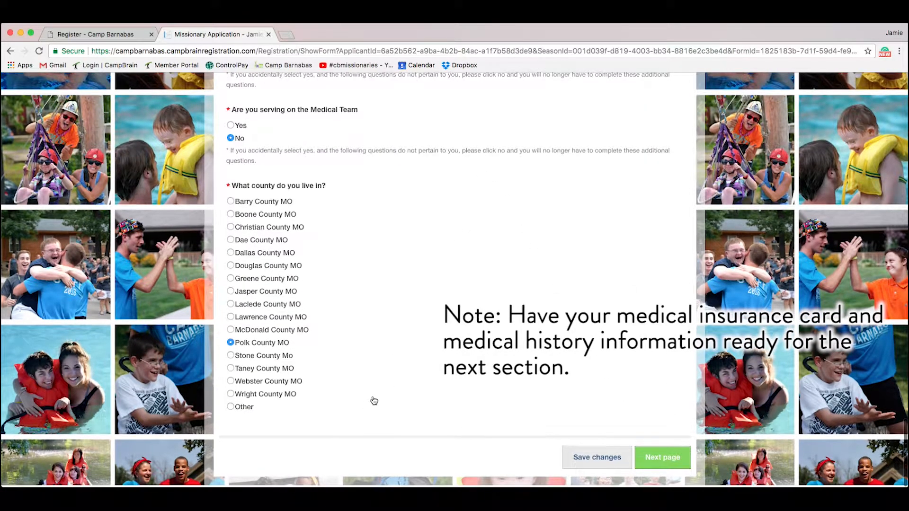
click(670, 466)
click(668, 463)
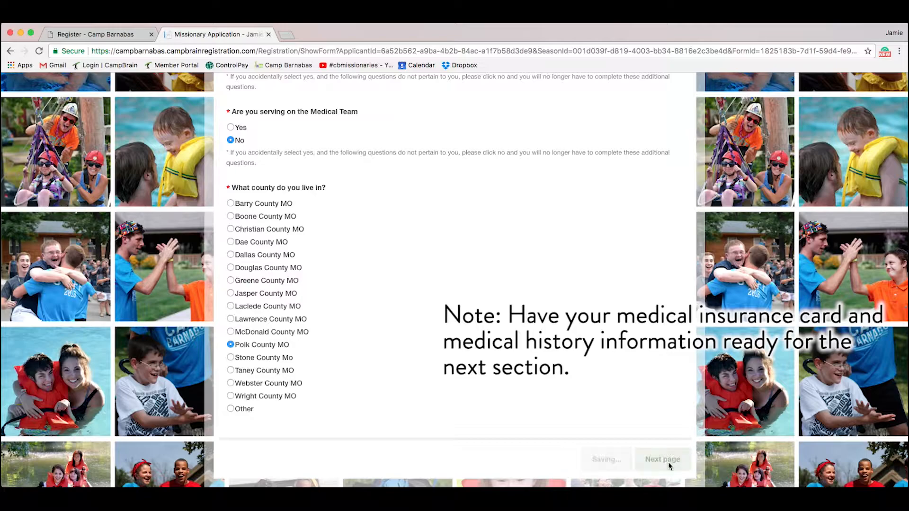
Step: Tick 'I have read this' to acknowledge the medication instructions
scroll(637, 334, up, 10)
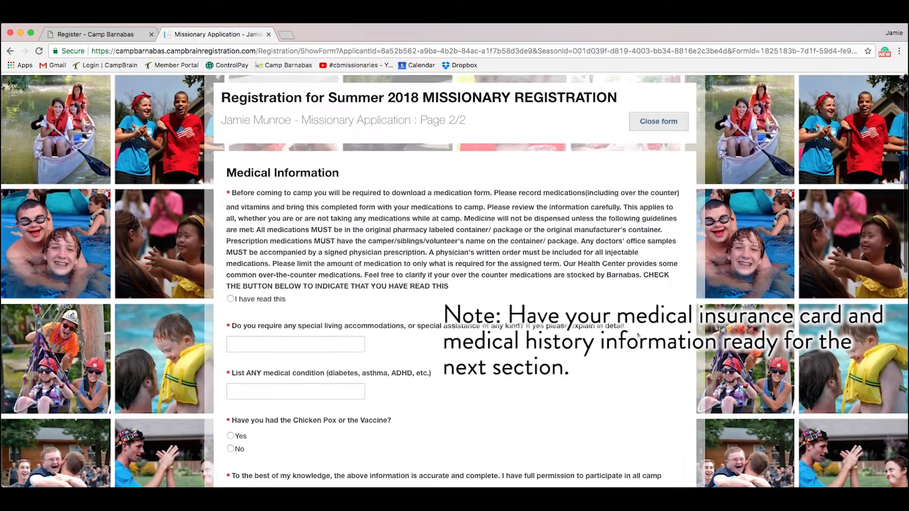
scroll(664, 291, down, 2)
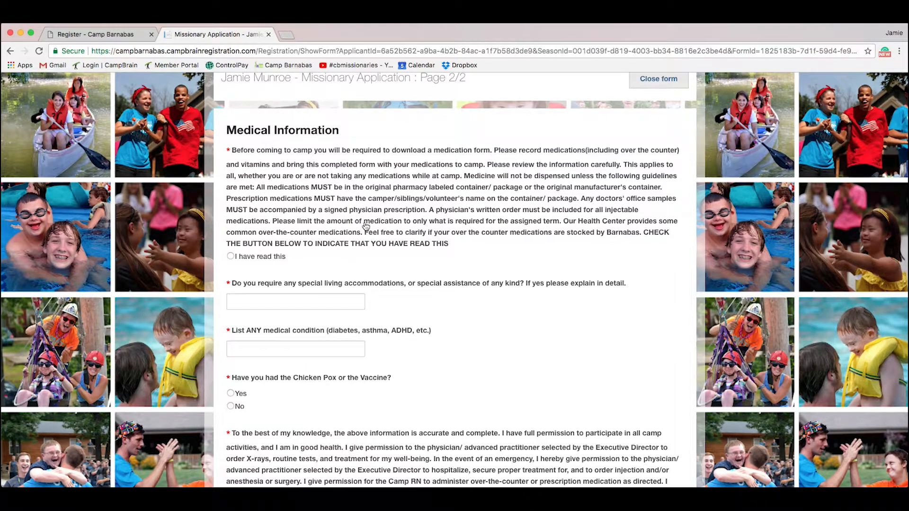
scroll(366, 225, up, 1)
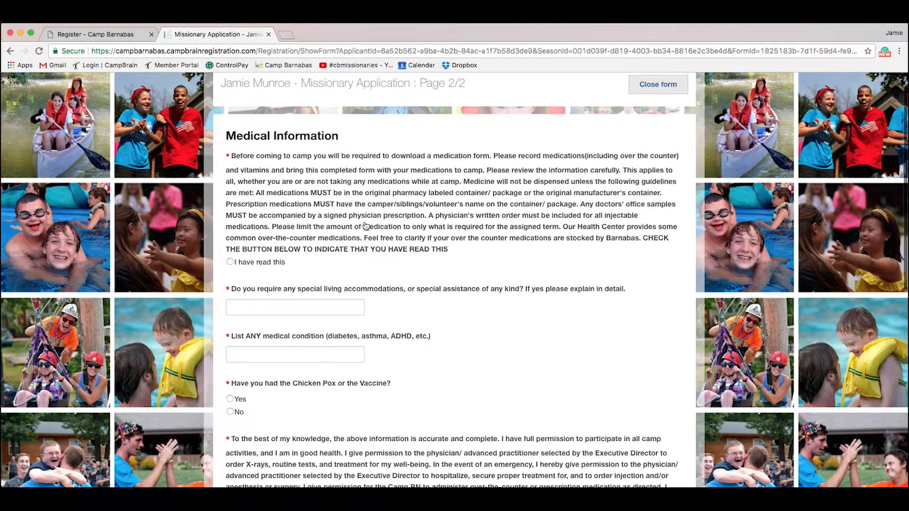
click(230, 262)
scroll(413, 321, down, 2)
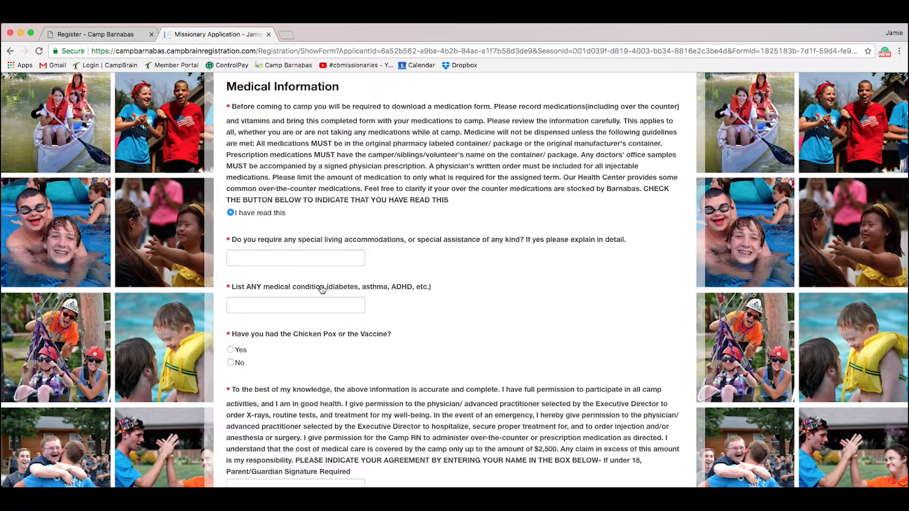
Step: Fill the special accommodations and medical condition text fields with 'fd'
click(312, 258)
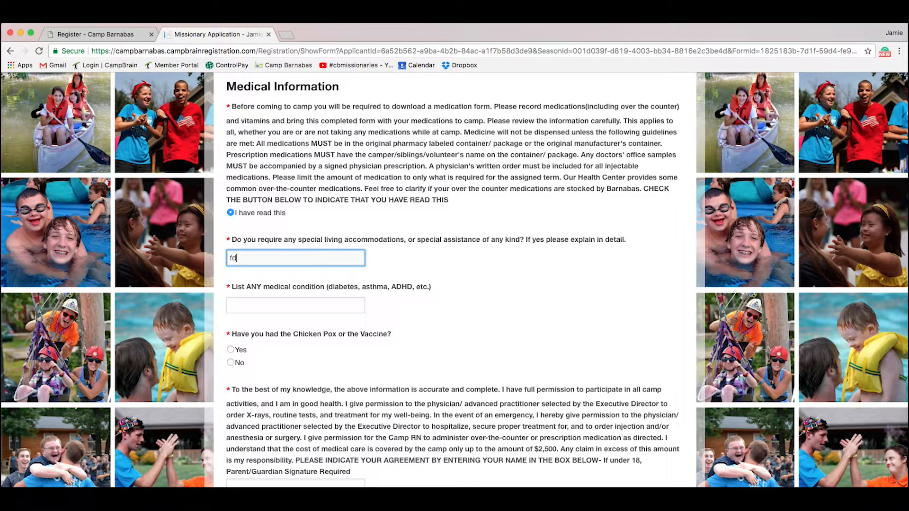
click(322, 303)
scroll(332, 265, down, 2)
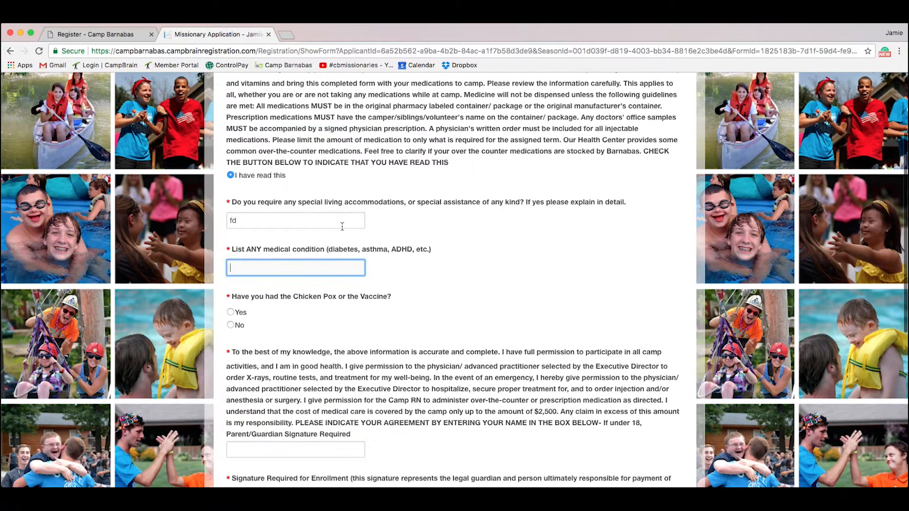
text(fd)
scroll(326, 308, down, 3)
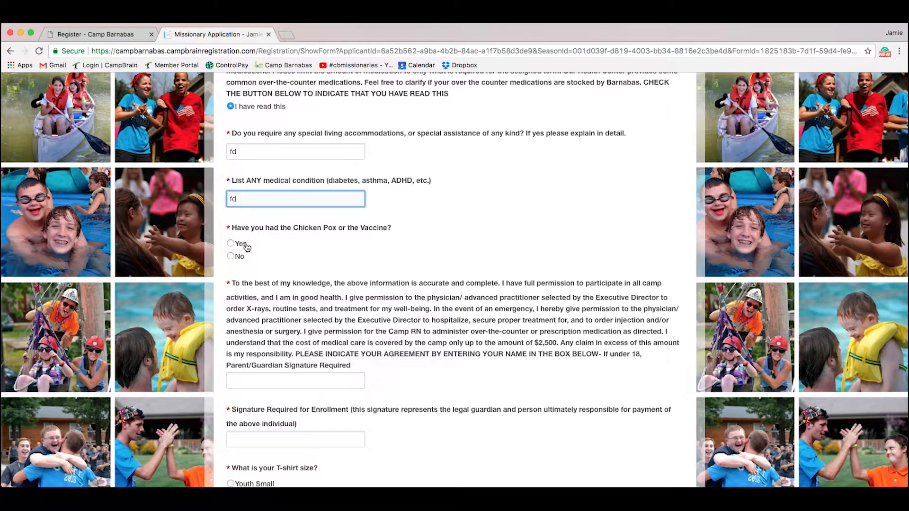
Step: Answer No to having had chicken pox
click(231, 242)
scroll(331, 290, down, 2)
click(242, 248)
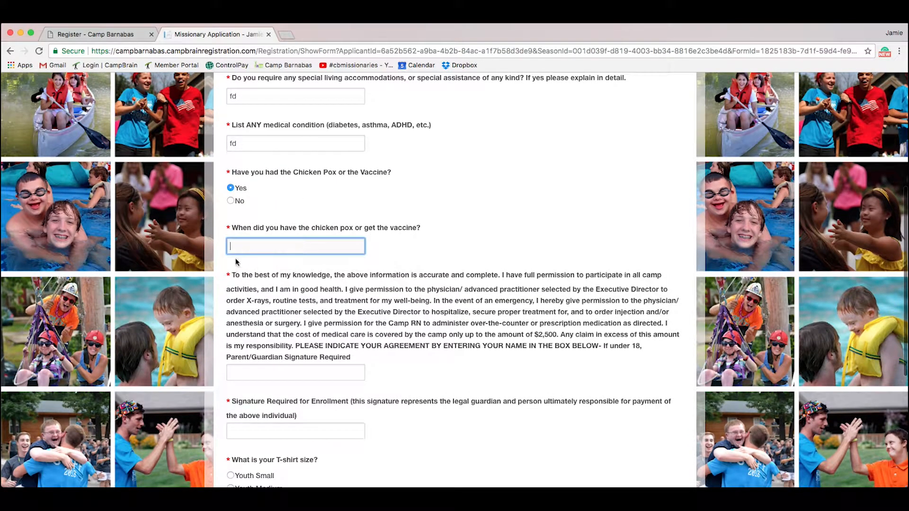
click(231, 200)
scroll(482, 360, down, 3)
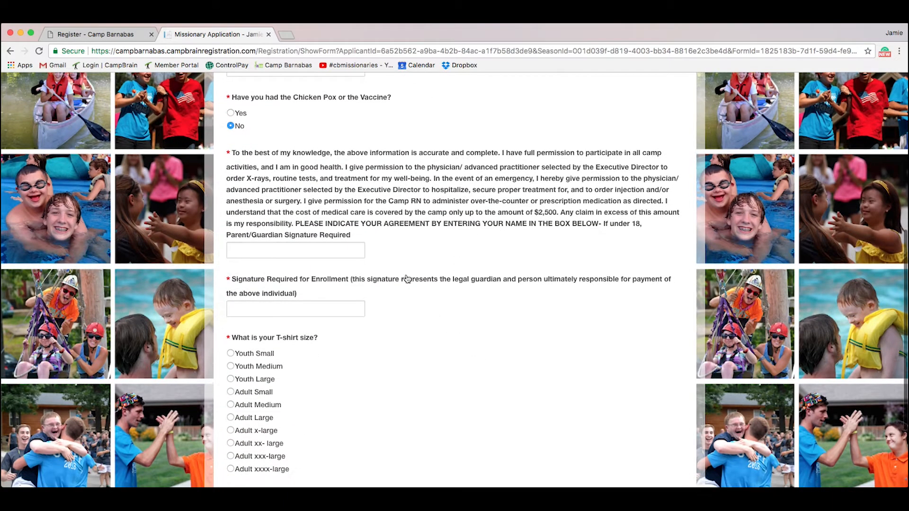
Step: Sign both the agreement and enrollment signature boxes with the applicant's name
click(342, 246)
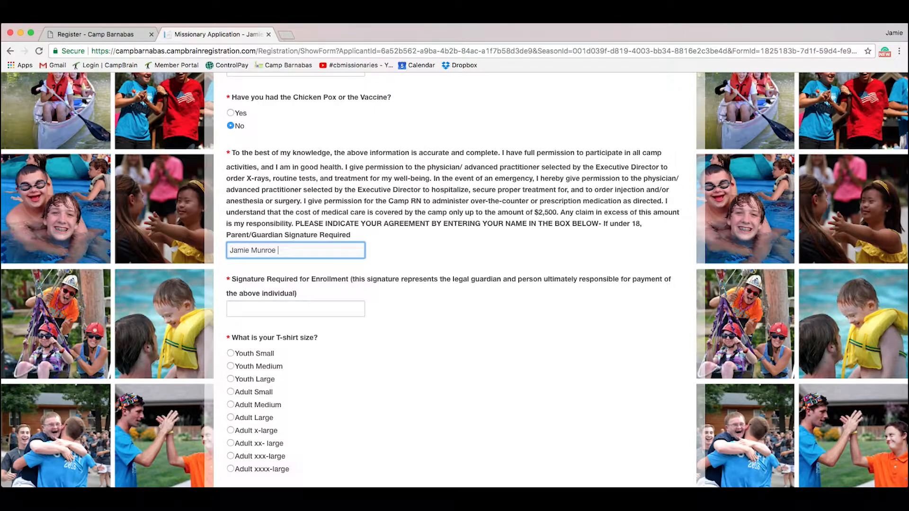
scroll(413, 308, down, 2)
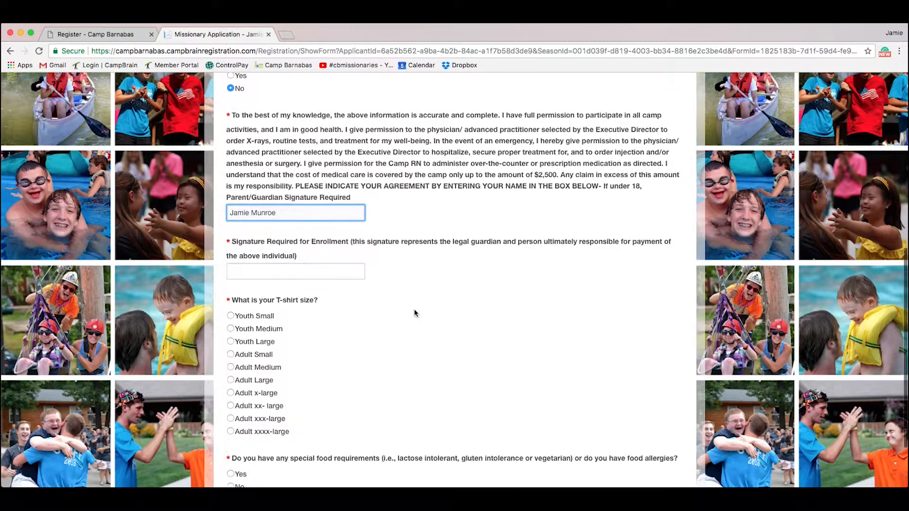
click(310, 263)
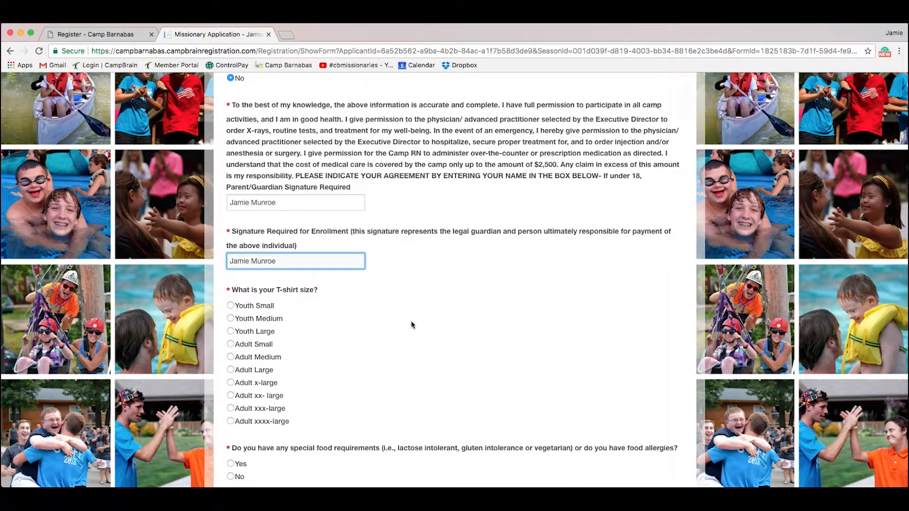
Step: Choose Adult Medium as the T-shirt size
scroll(410, 322, down, 3)
scroll(280, 246, up, 1)
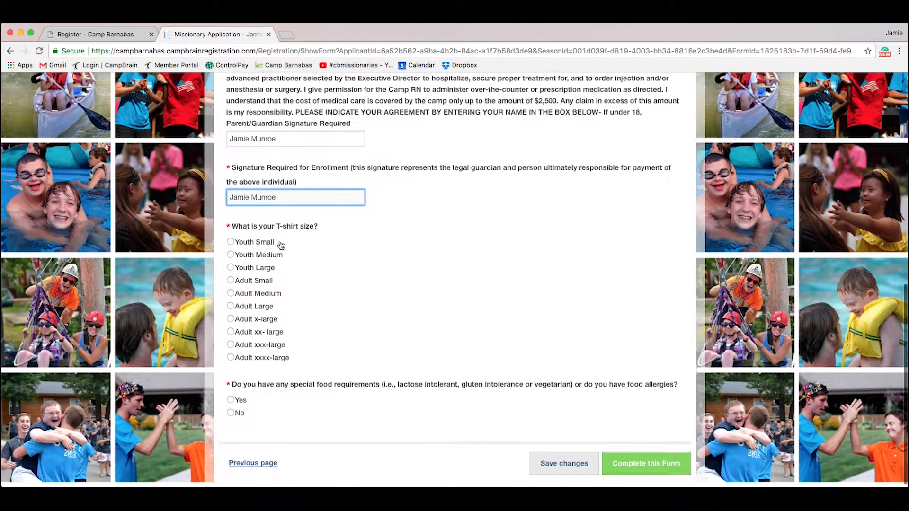
click(230, 294)
scroll(316, 360, down, 1)
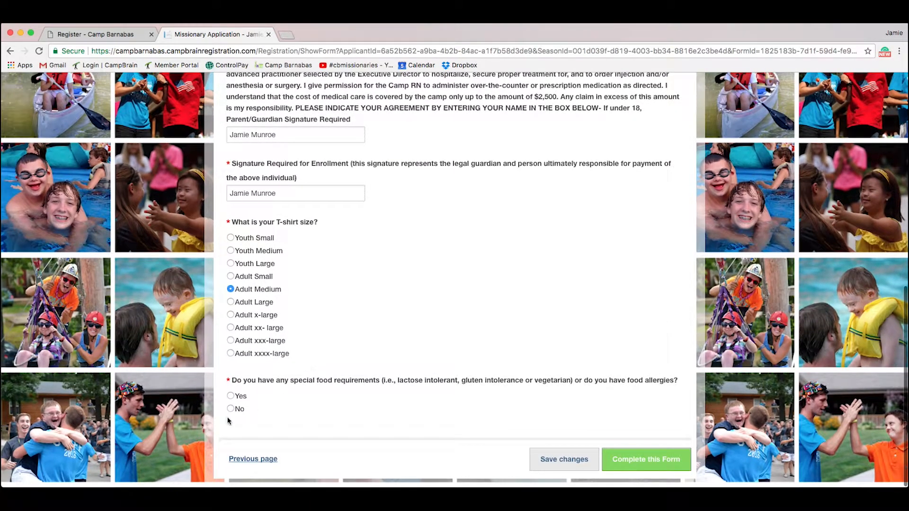
Step: Answer No to special food requirements and submit the Missionary Application
click(231, 396)
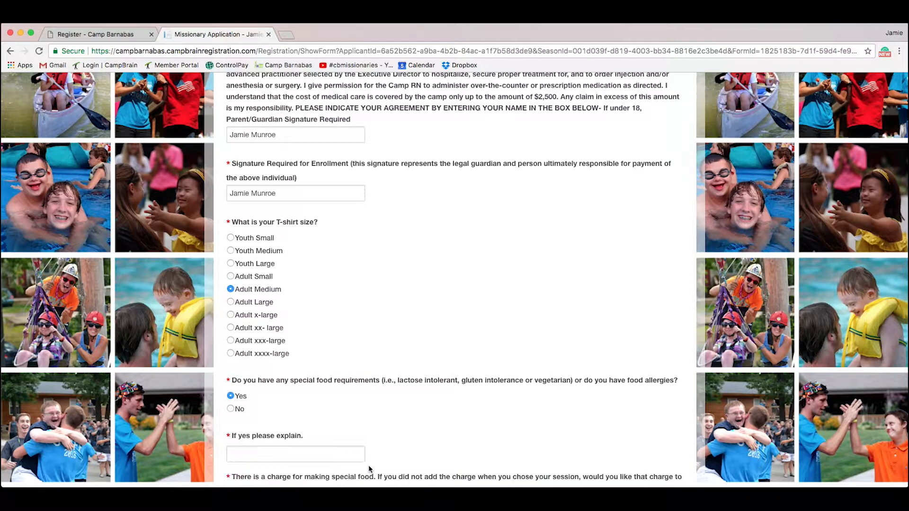
scroll(347, 432, down, 2)
click(314, 399)
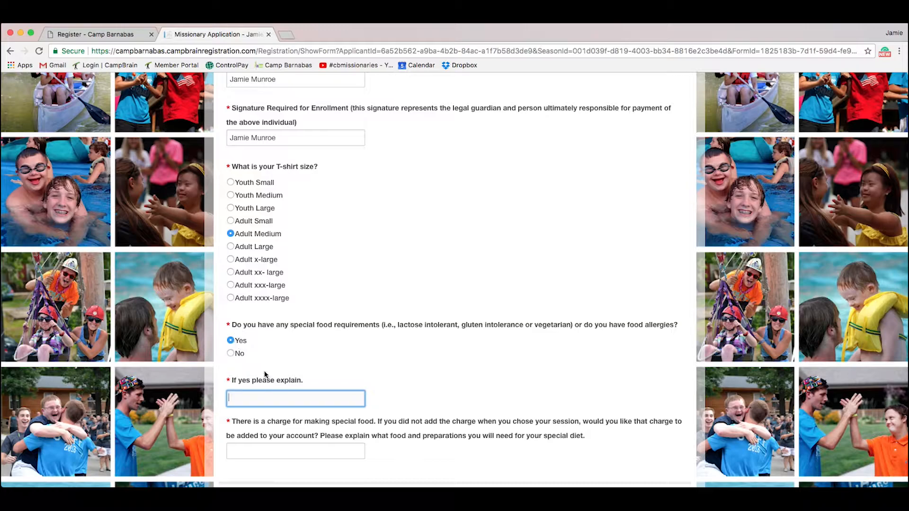
scroll(262, 371, down, 2)
click(230, 309)
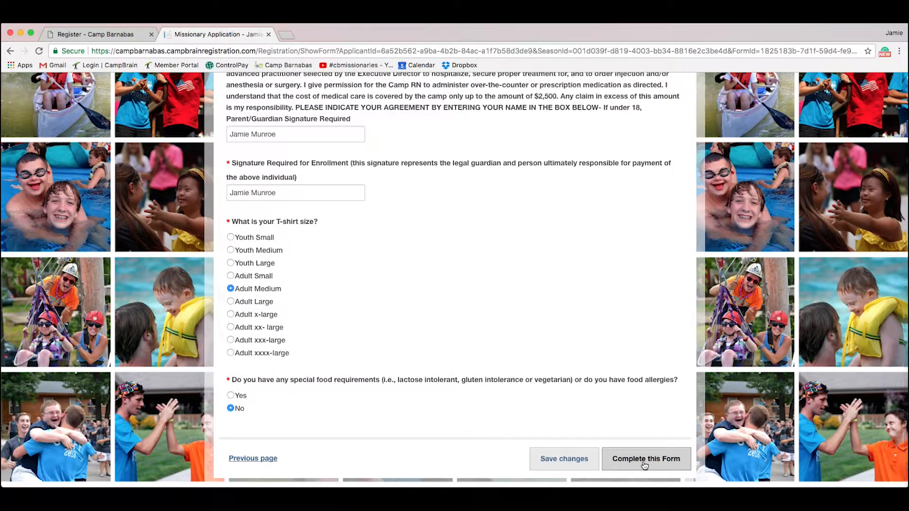
click(644, 465)
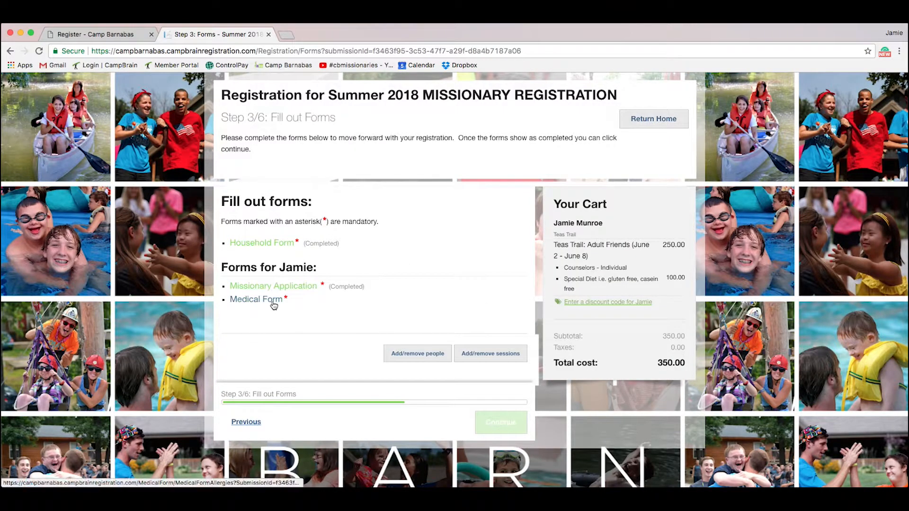
Step: On the Medical Form's first page, set allergies, EpiPen and dietary restrictions to No, then continue
click(260, 301)
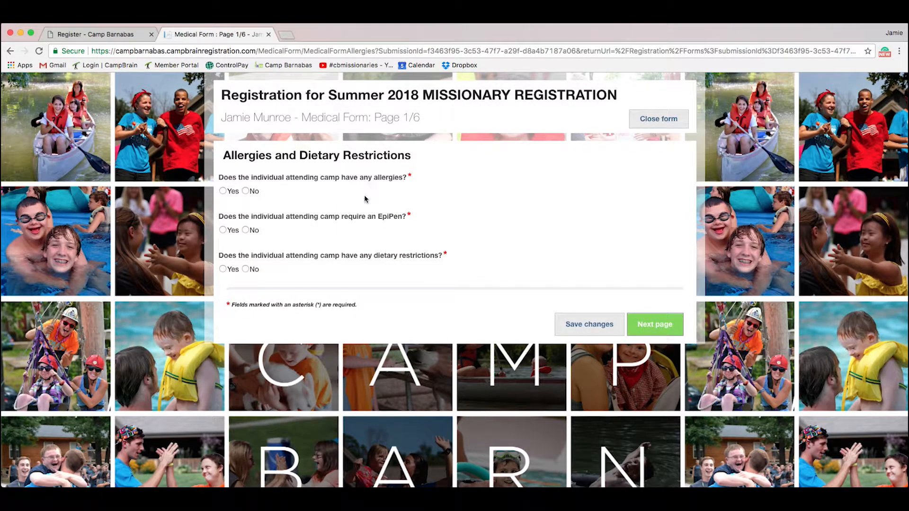
click(222, 191)
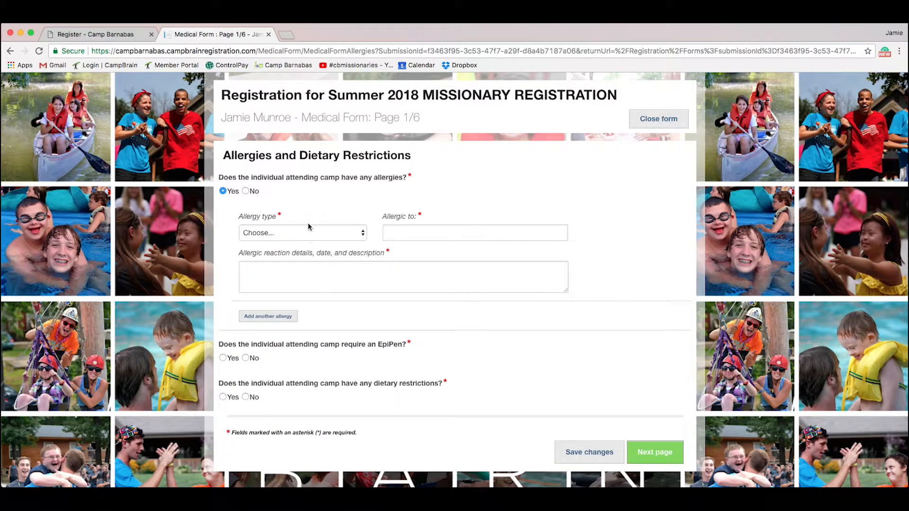
click(245, 191)
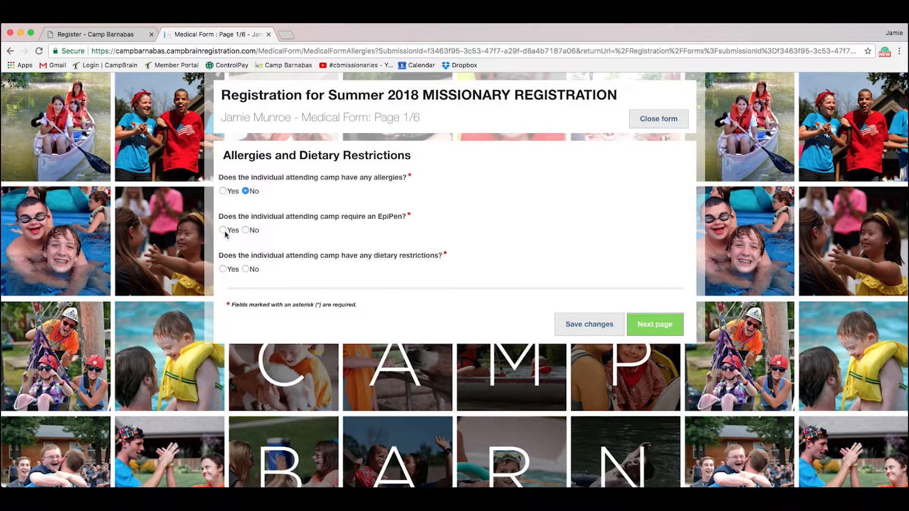
click(223, 230)
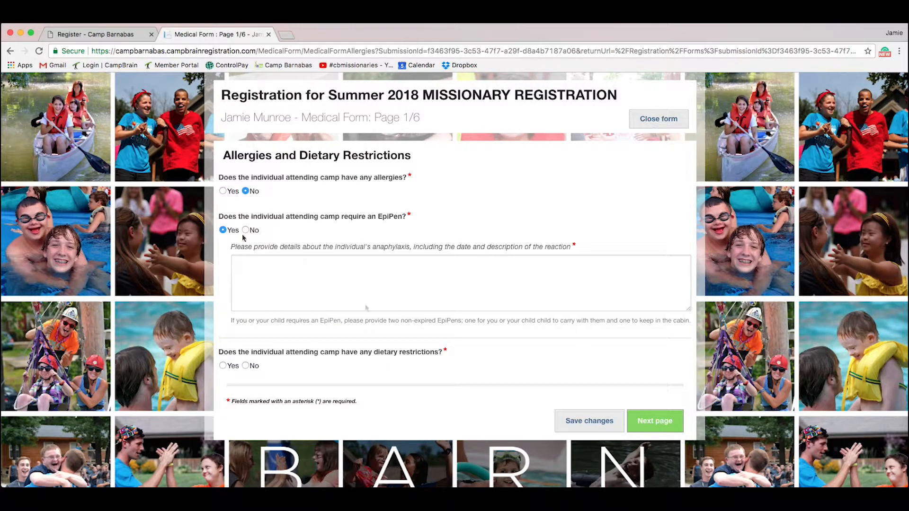
click(245, 230)
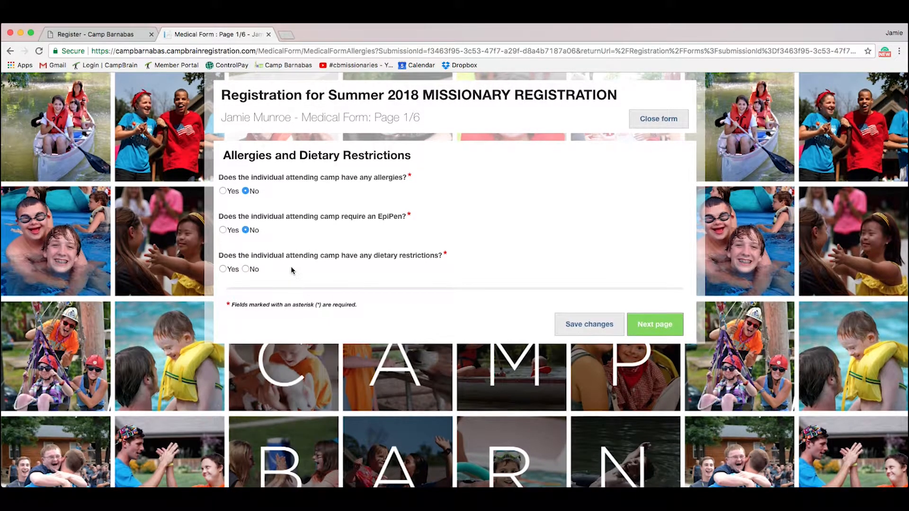
click(221, 269)
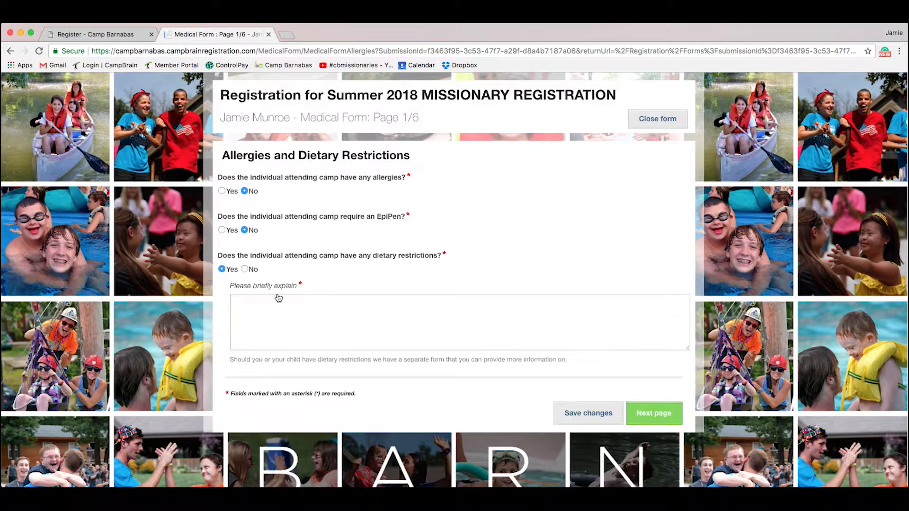
click(250, 271)
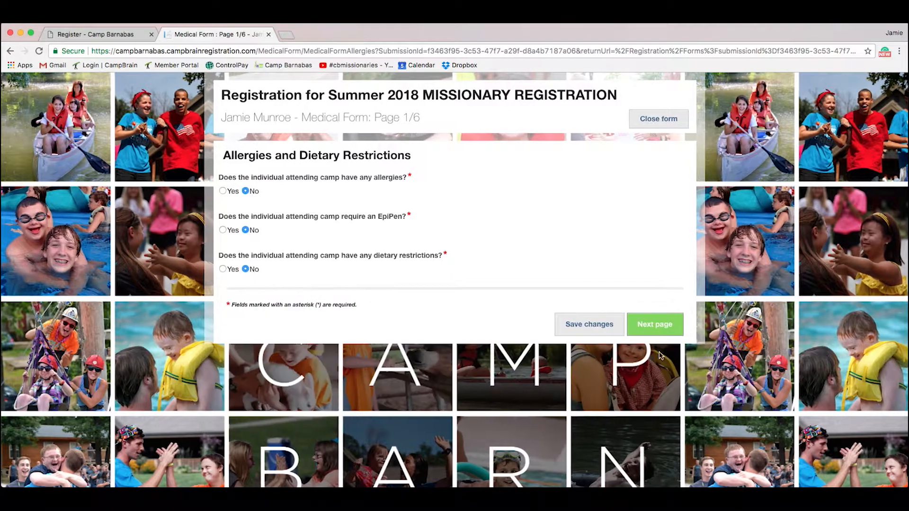
click(654, 325)
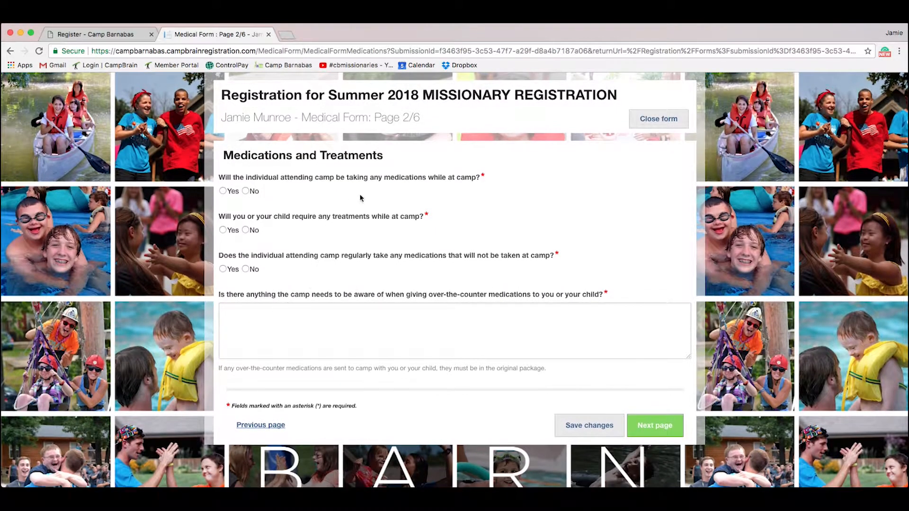
Step: Answer No to taking medications at camp
click(222, 191)
click(353, 235)
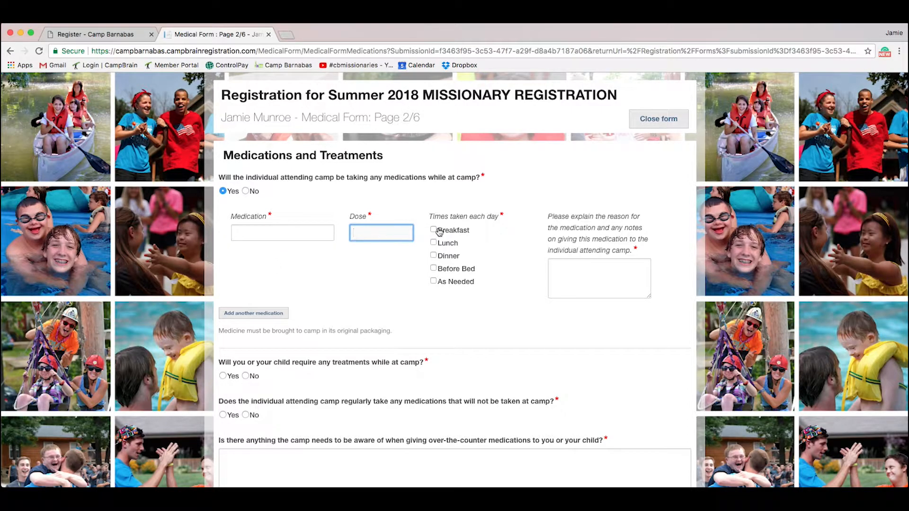
click(604, 272)
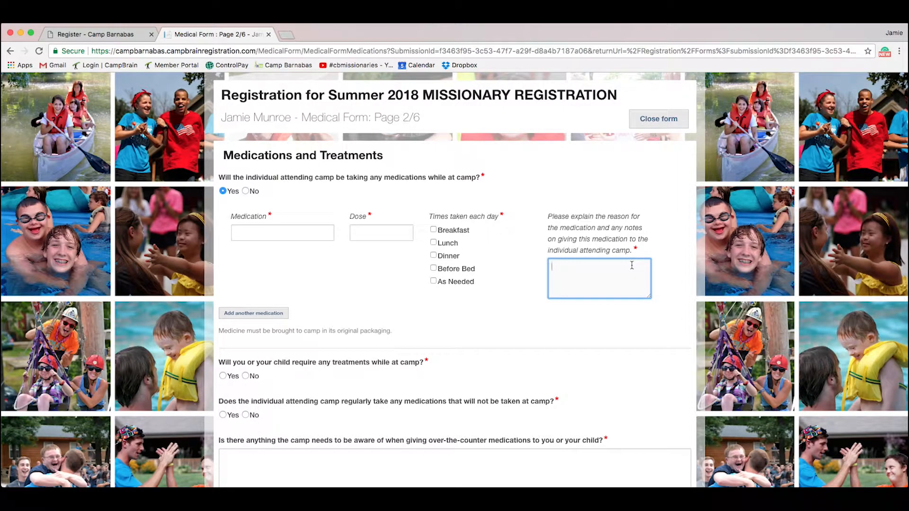
click(250, 314)
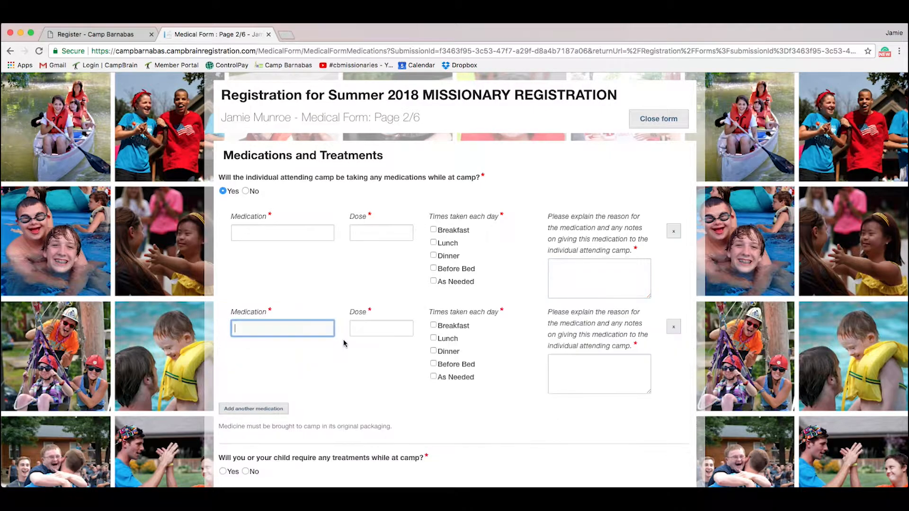
scroll(350, 372, down, 1)
click(245, 166)
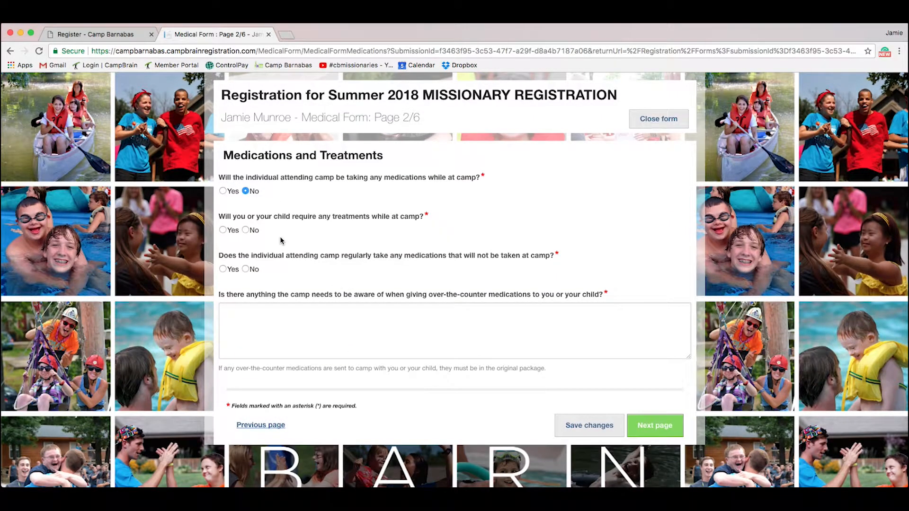
Step: Answer No to treatments and home-only medications, add 'as' as the over-the-counter note, and continue
click(225, 230)
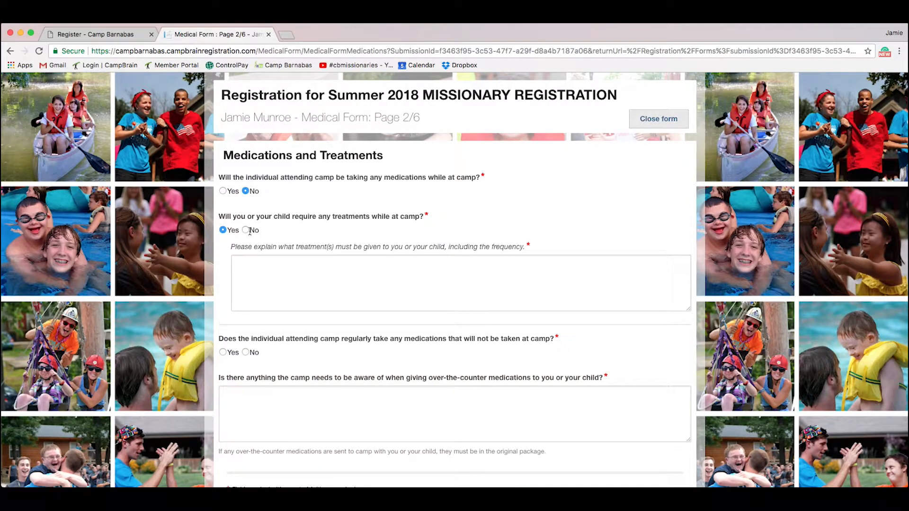
click(245, 229)
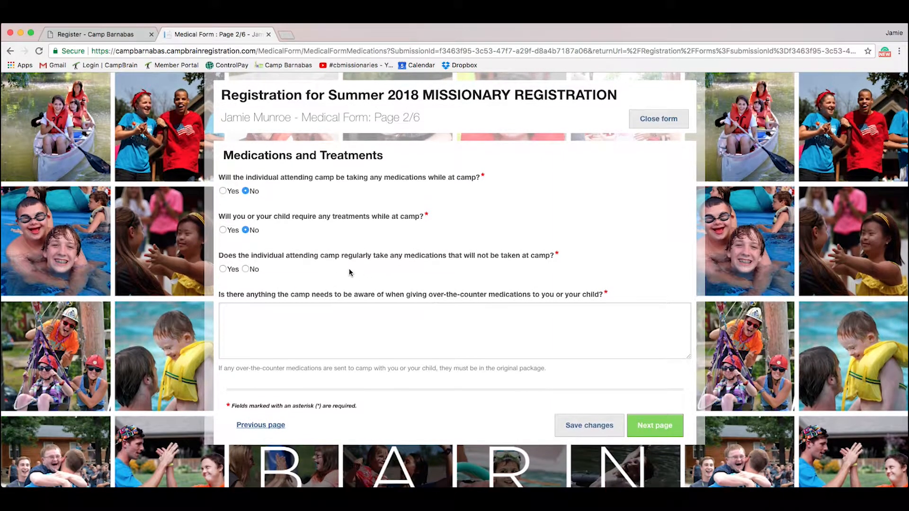
click(229, 269)
click(286, 325)
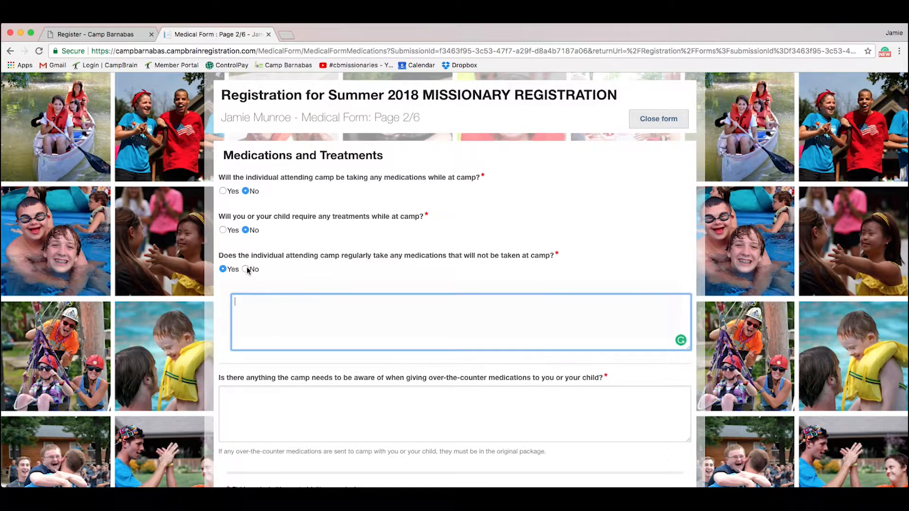
click(245, 269)
click(360, 317)
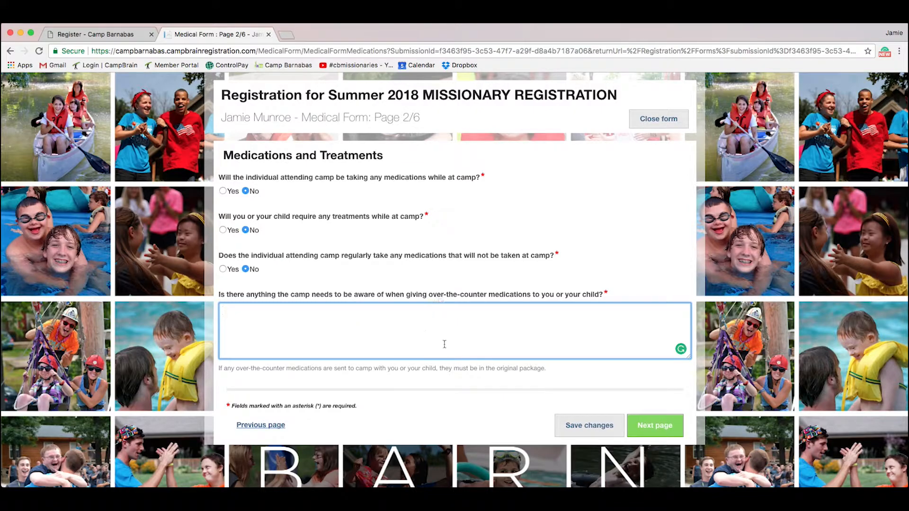
text(as)
click(654, 425)
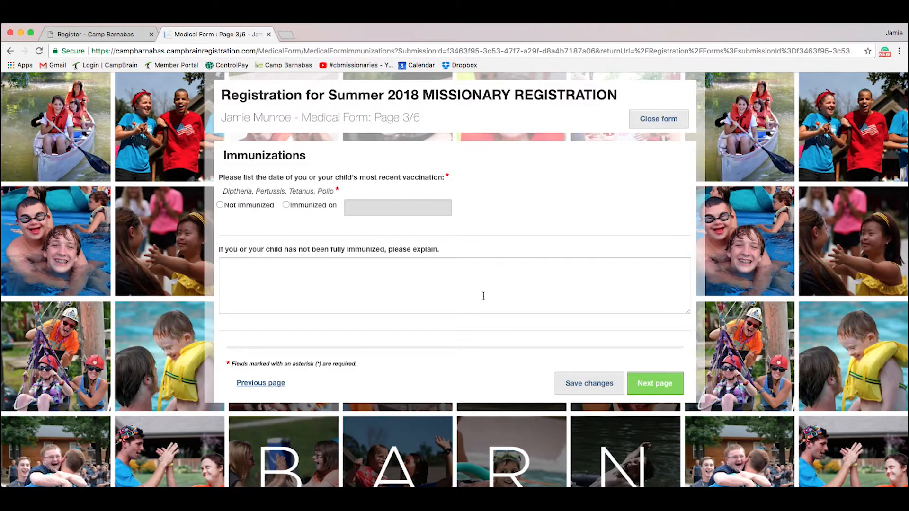
Step: Mark immunized on 09/09/9008 with the note 'fd' and continue to Health History
click(285, 205)
click(371, 208)
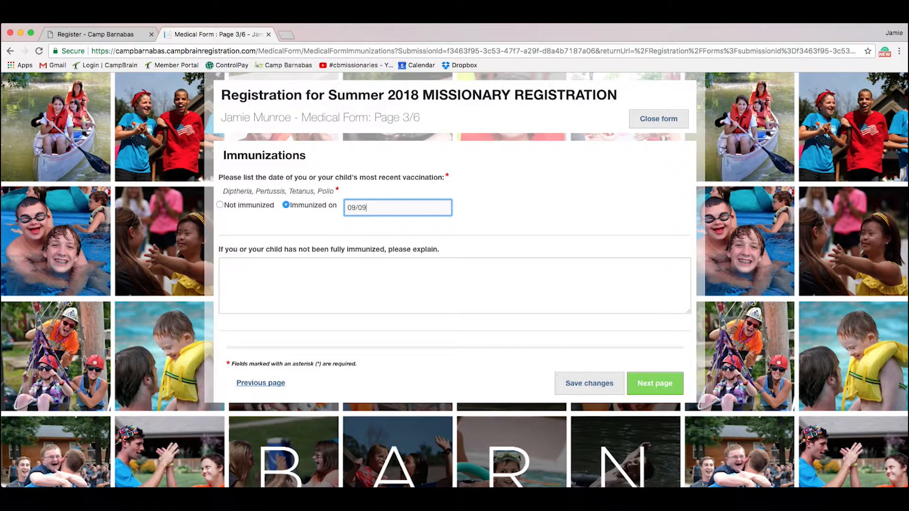
click(349, 299)
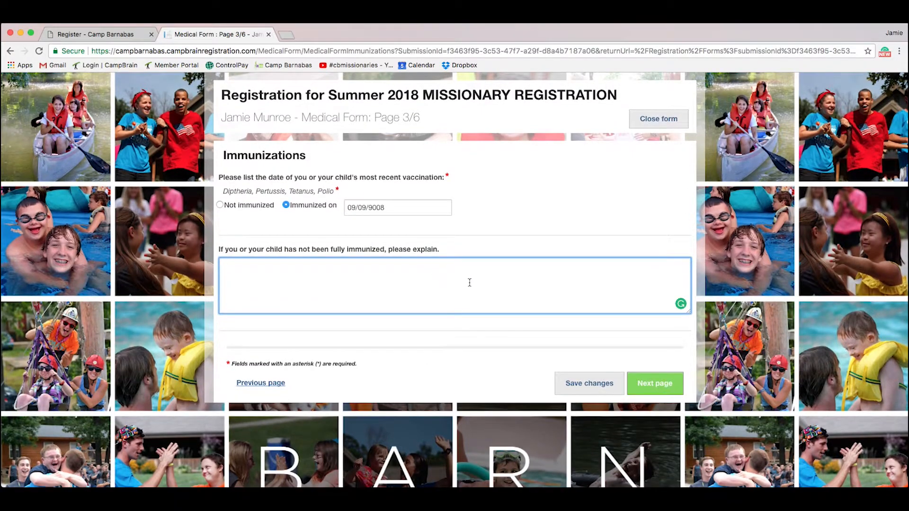
text(fd)
click(633, 383)
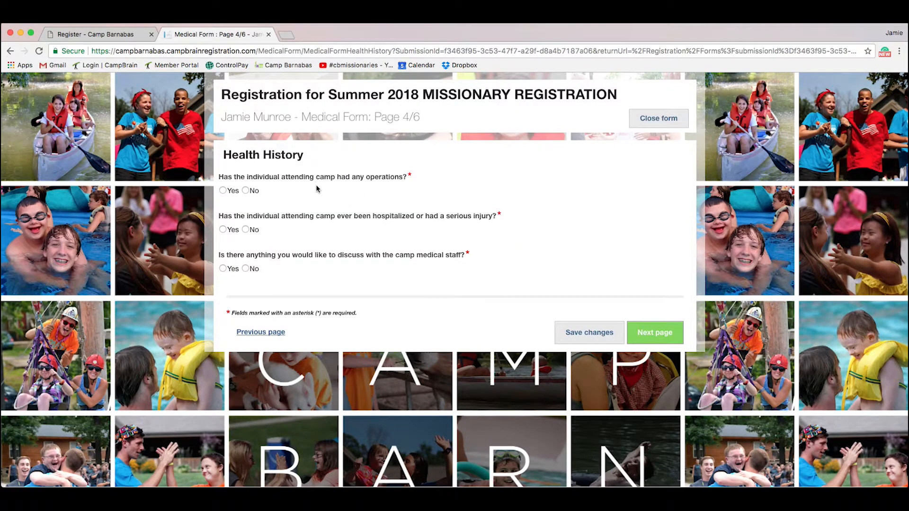
Step: Answer No to operations, hospitalization and medical-staff questions, then continue to the Family Doctor and Dentist fields
click(223, 190)
click(245, 191)
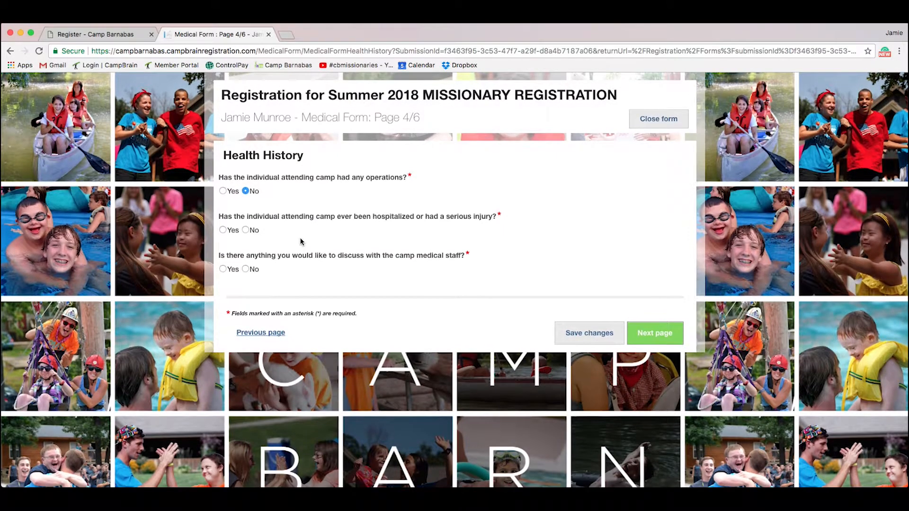
click(223, 230)
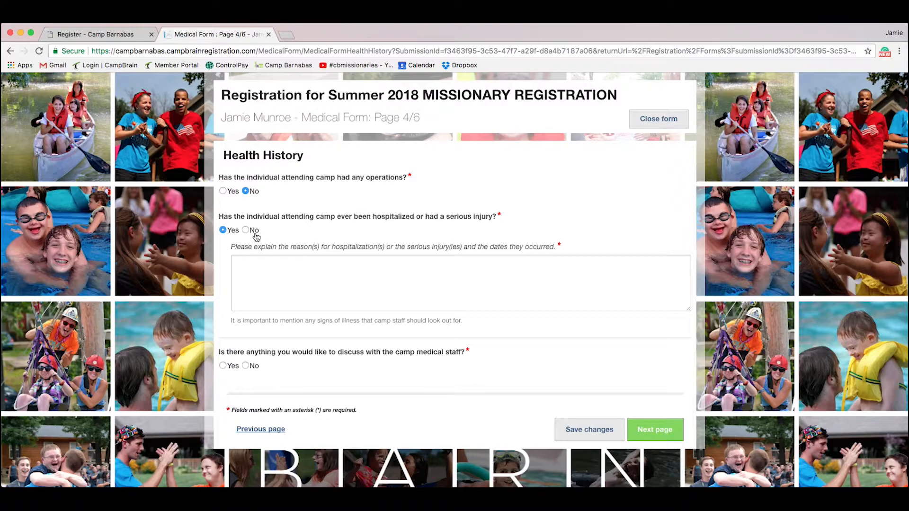
click(246, 230)
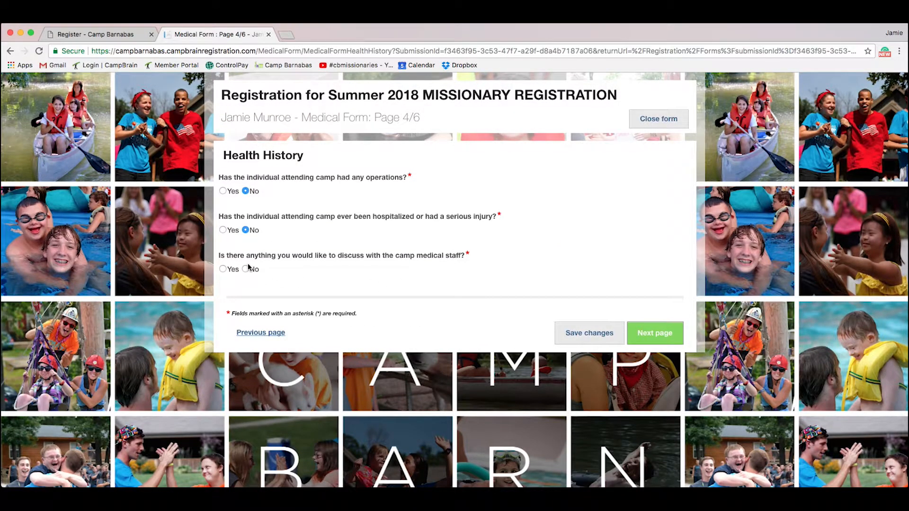
click(223, 270)
click(305, 318)
click(245, 269)
click(656, 334)
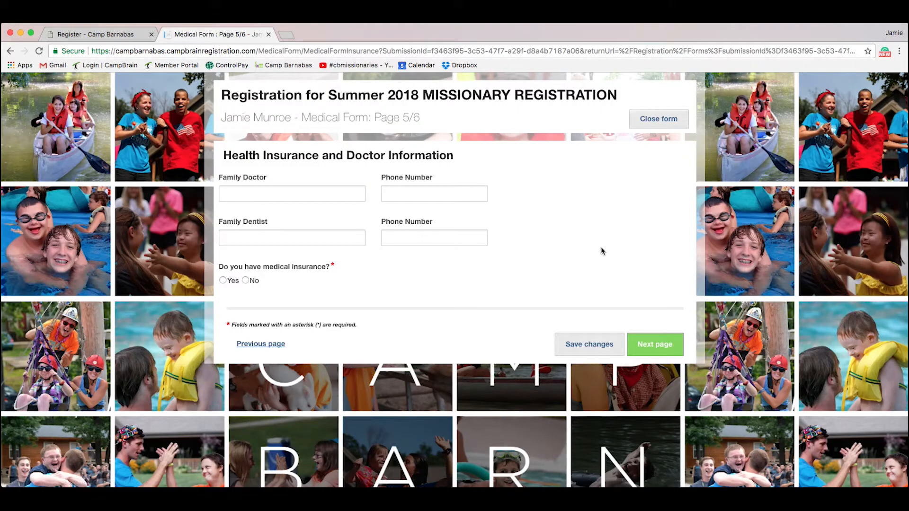
click(298, 197)
click(273, 237)
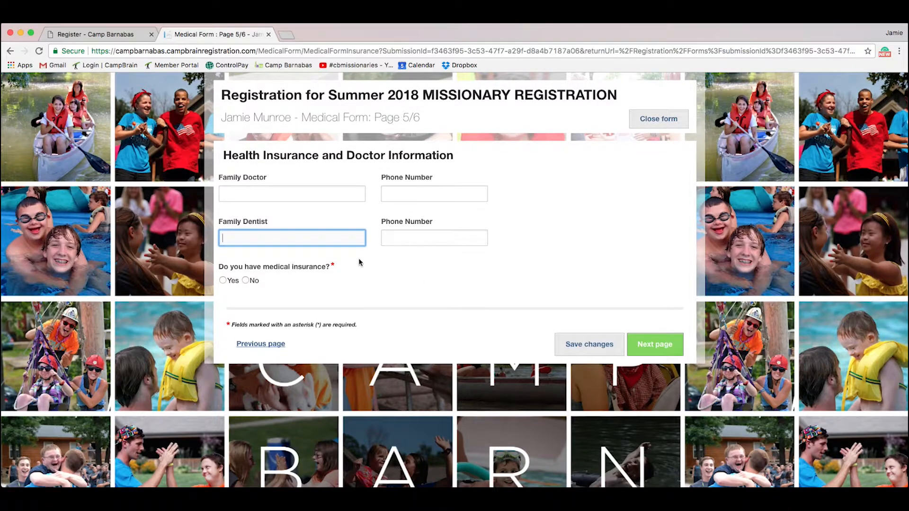
Step: Answer No to having medical insurance and continue to the Medical Waiver page
click(223, 280)
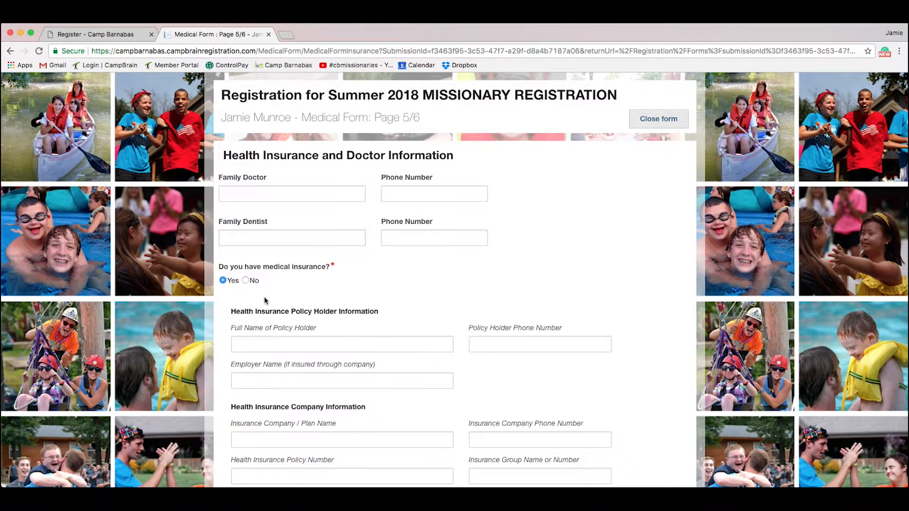
scroll(341, 312, down, 3)
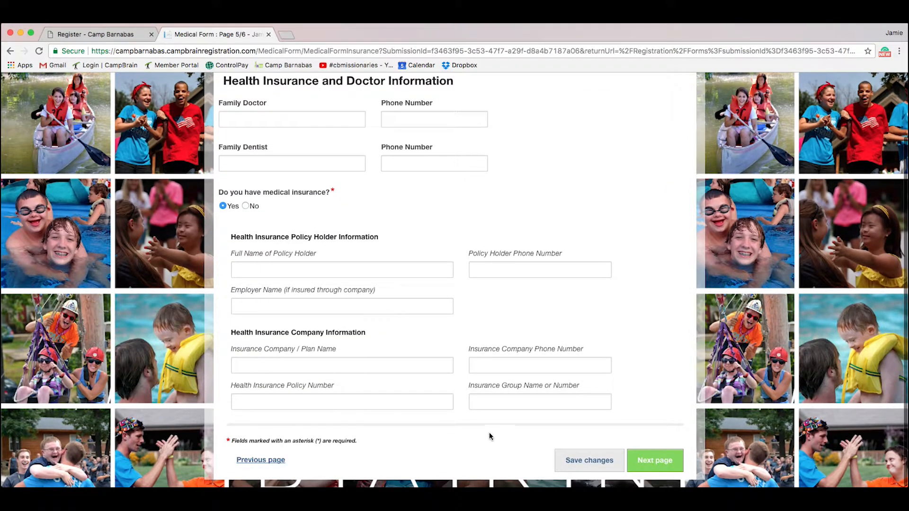
click(245, 206)
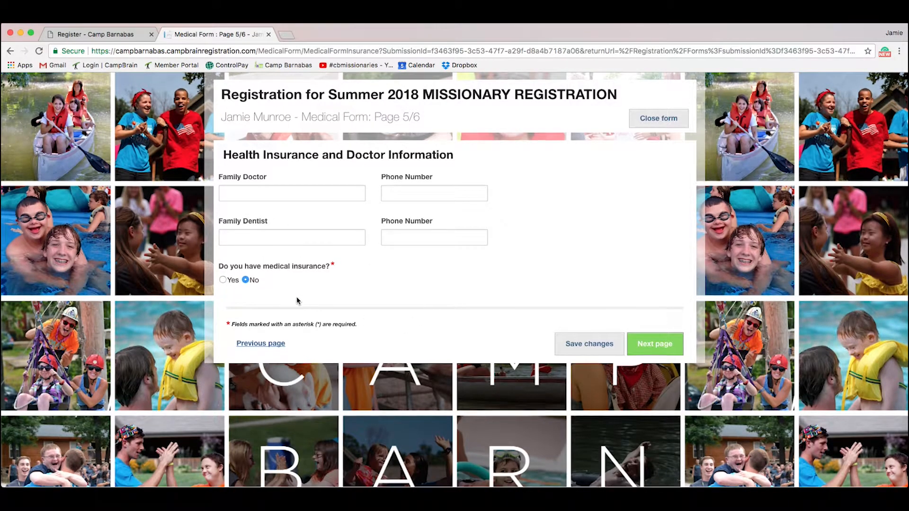
click(674, 350)
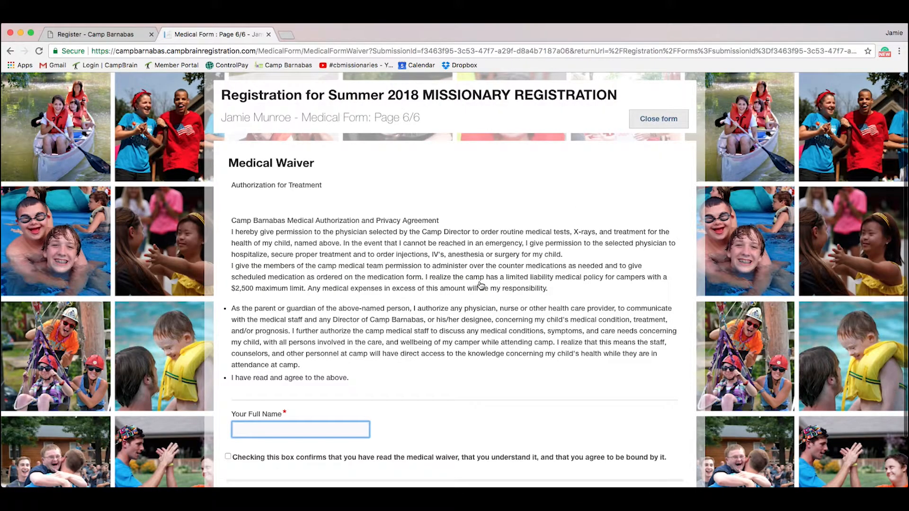
Step: Tick the medical waiver agreement checkbox and complete the Medical Form
scroll(480, 283, down, 2)
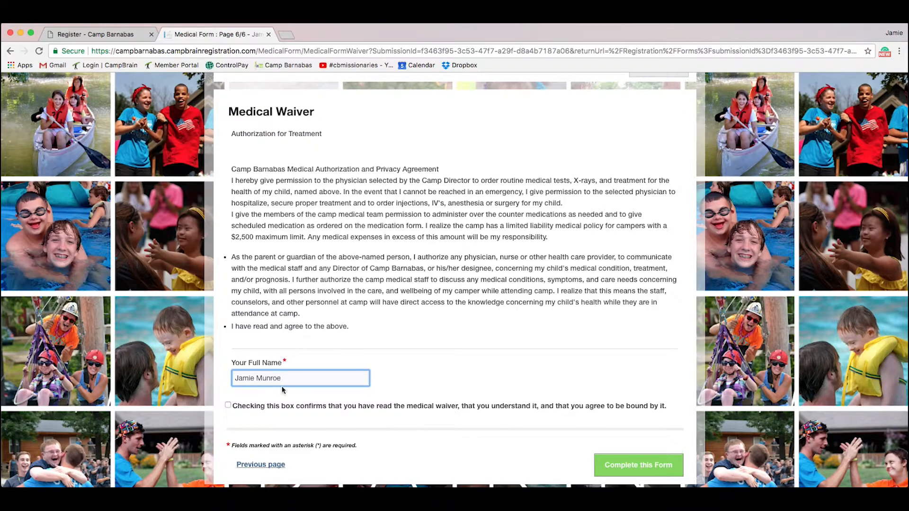
click(229, 406)
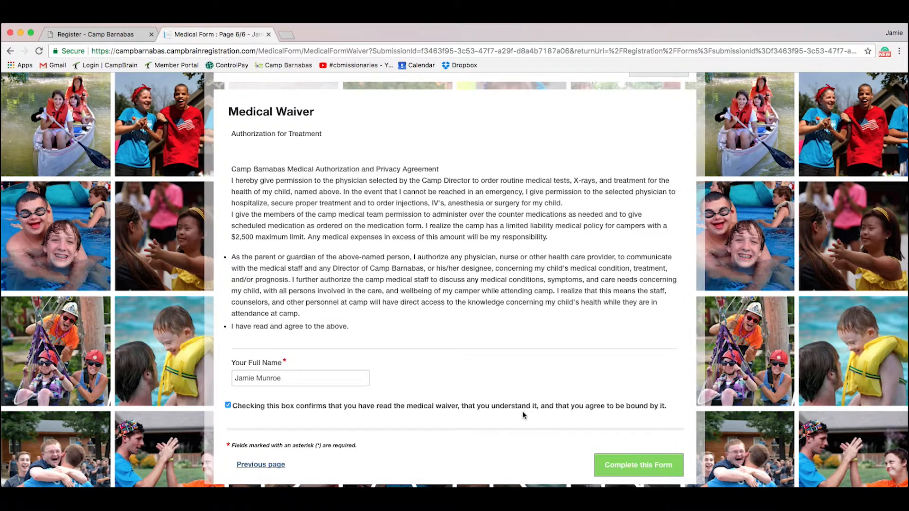
scroll(480, 447, down, 1)
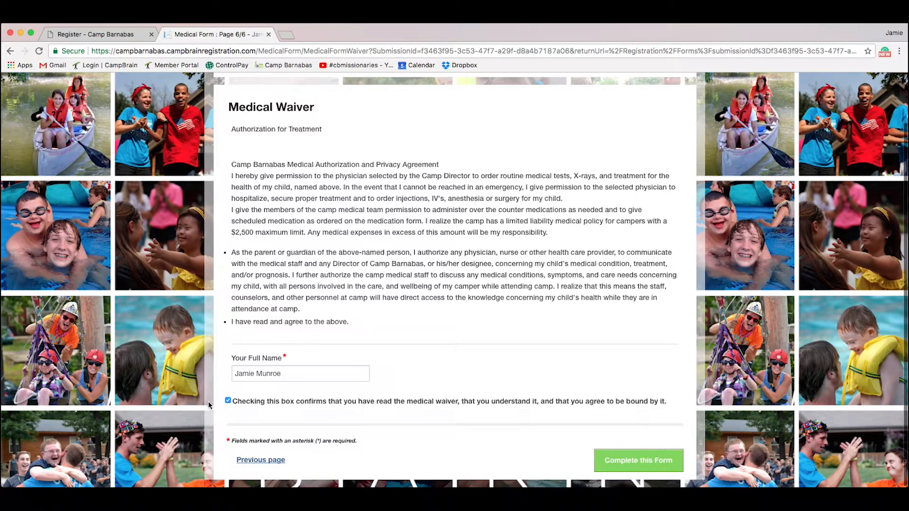
click(638, 460)
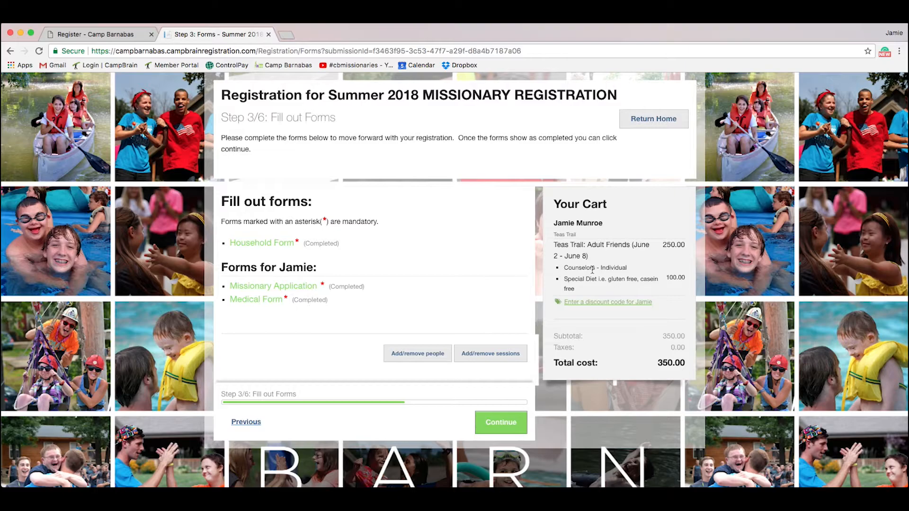
Step: Dismiss the discount code box without applying a code and continue to Choose a Payment Option
click(599, 303)
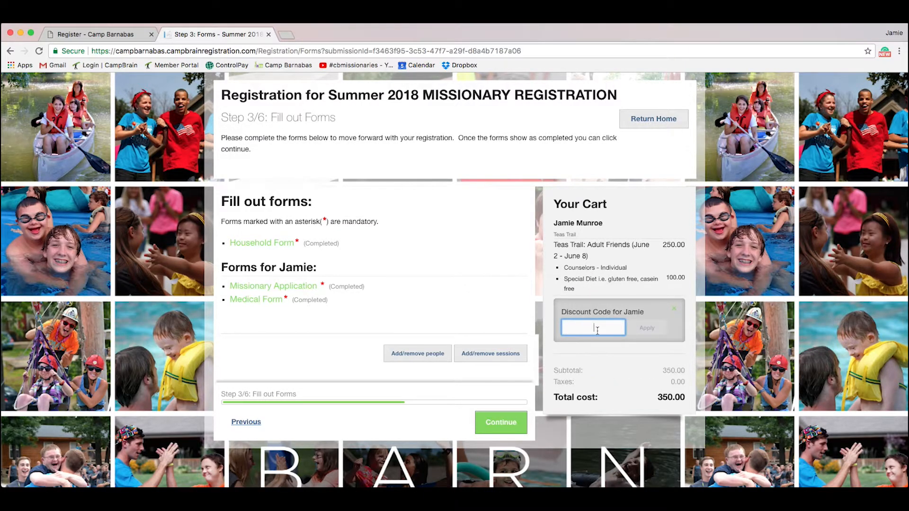
click(673, 309)
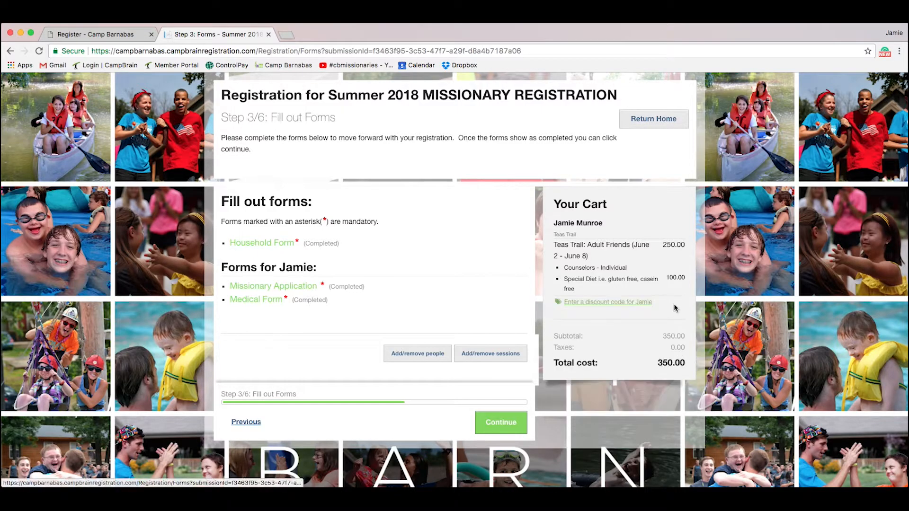
scroll(519, 337, down, 1)
scroll(519, 338, up, 1)
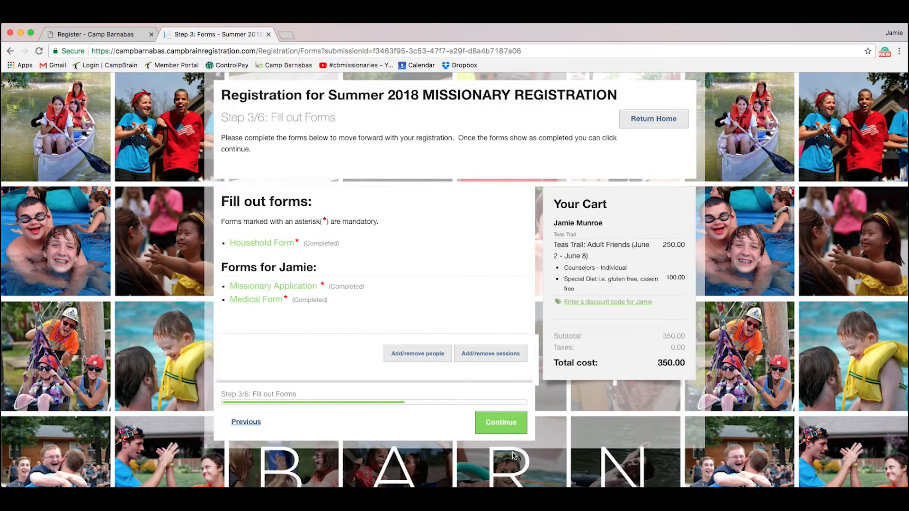
click(506, 434)
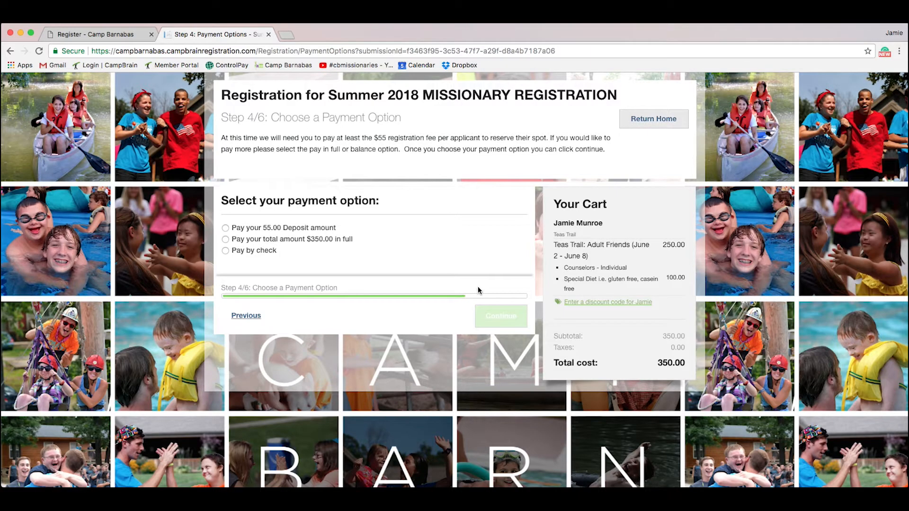
Step: Select the 55.00 deposit option with Credit/debit Card payment and continue to Review and Pay
click(225, 228)
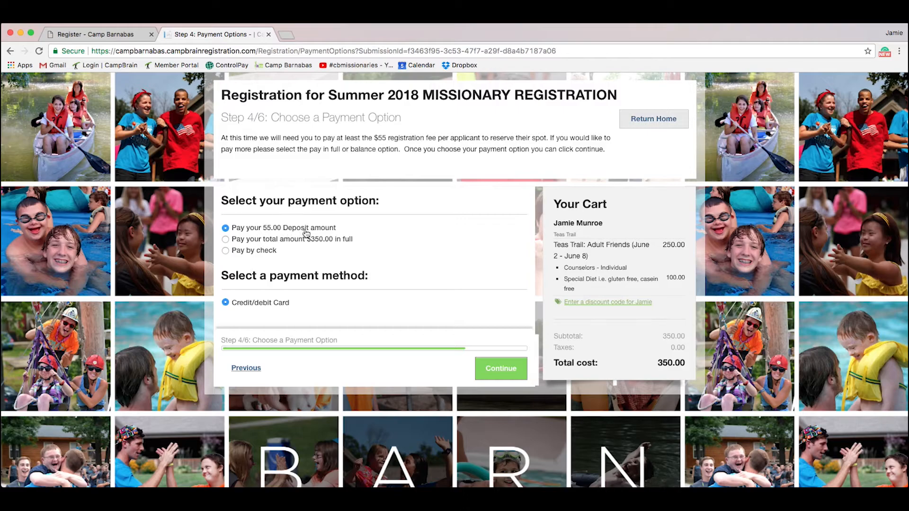
click(498, 378)
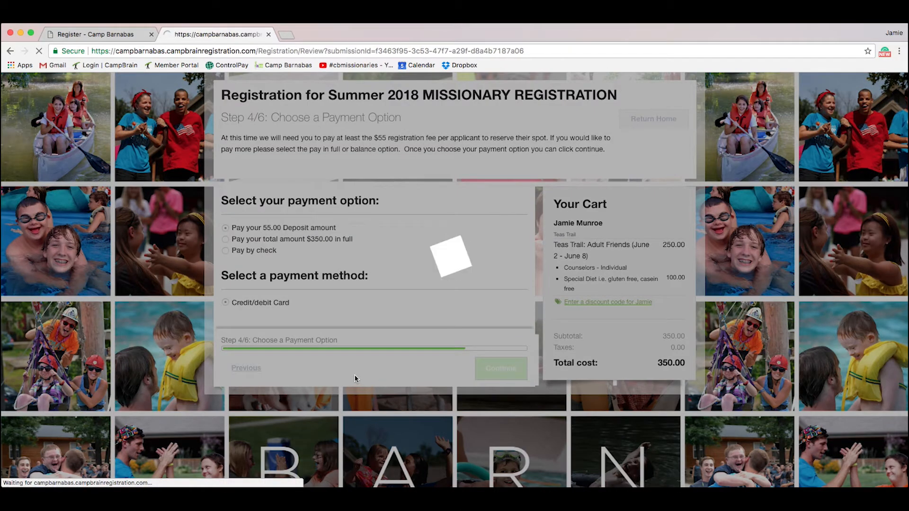
Step: Scroll through the registration summary down to the credit card details and select the Card Number and City fields
scroll(422, 405, down, 2)
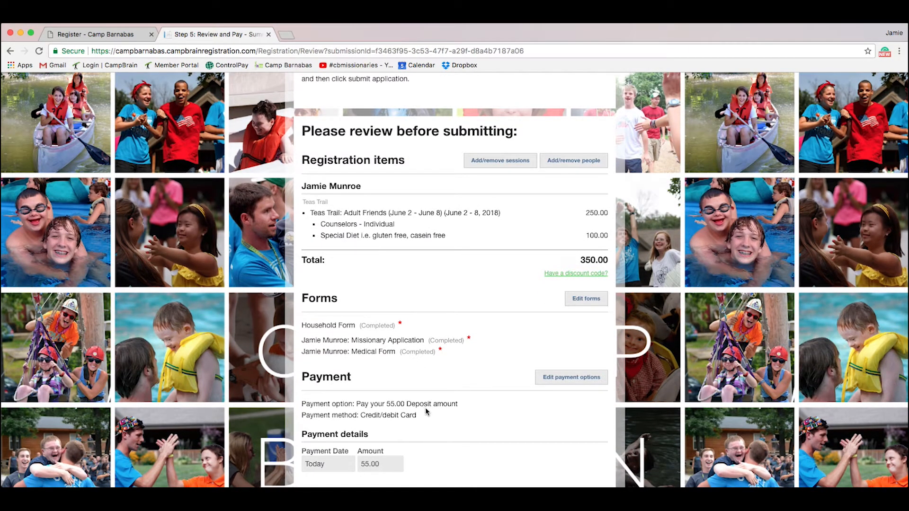
scroll(448, 396, down, 1)
scroll(447, 396, down, 1)
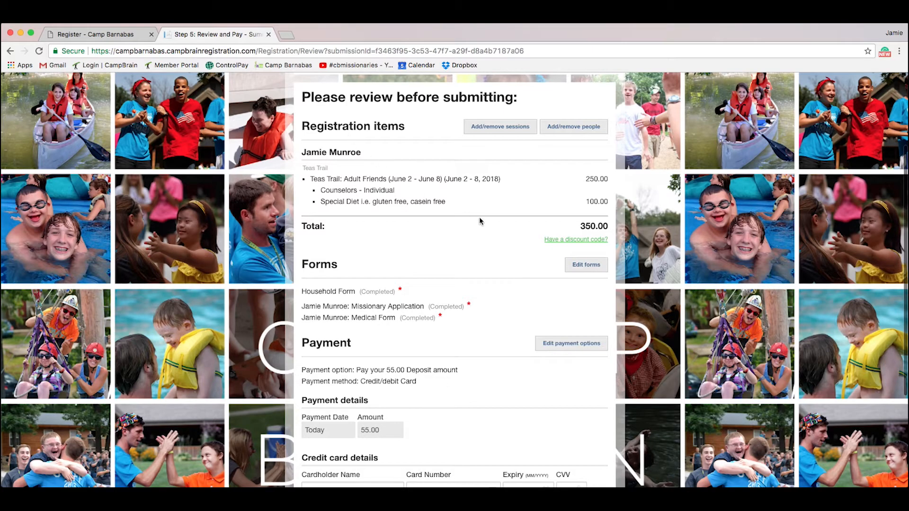
scroll(437, 334, down, 3)
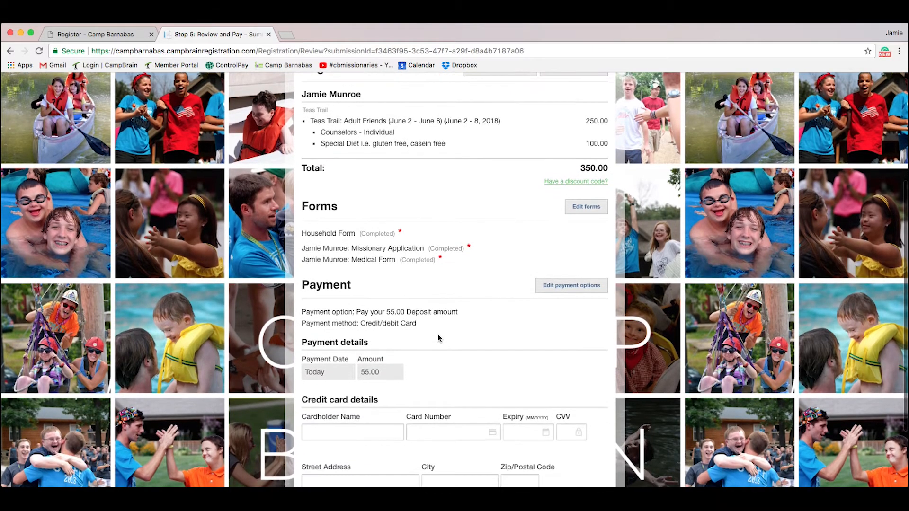
scroll(447, 298, down, 5)
click(441, 342)
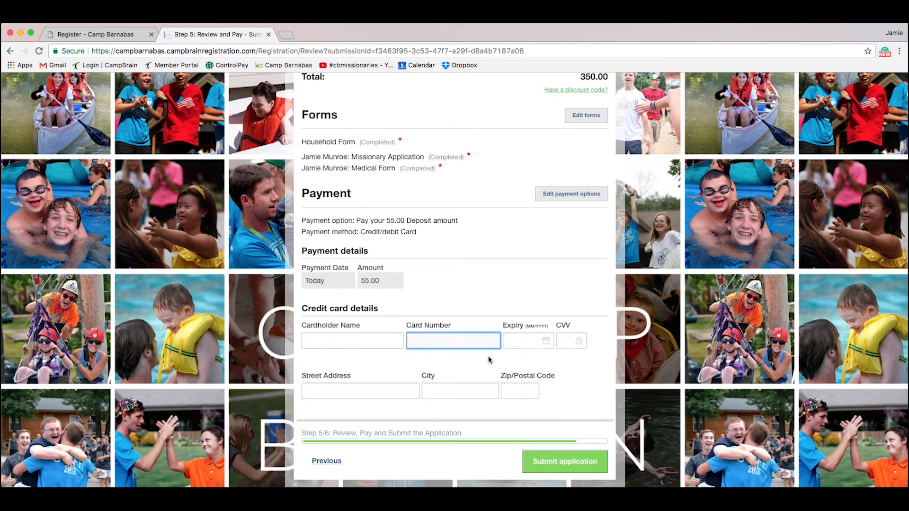
click(451, 390)
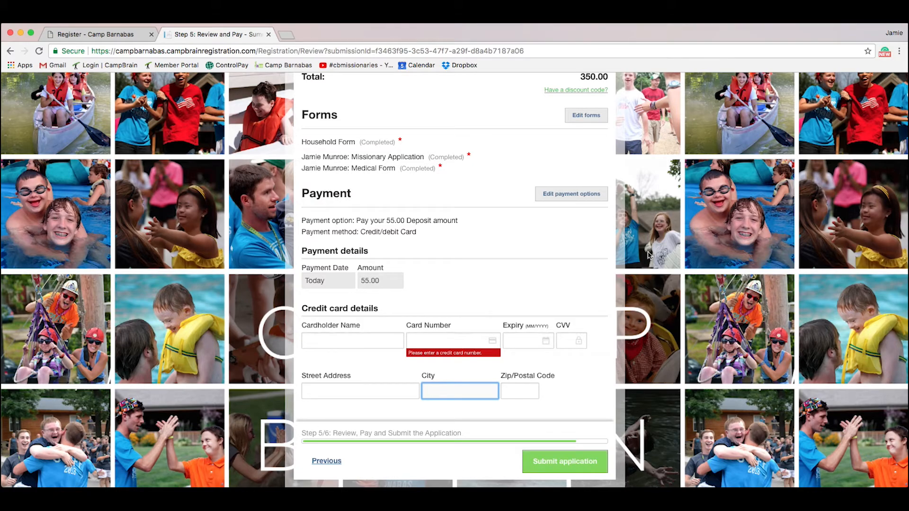
scroll(699, 271, up, 1)
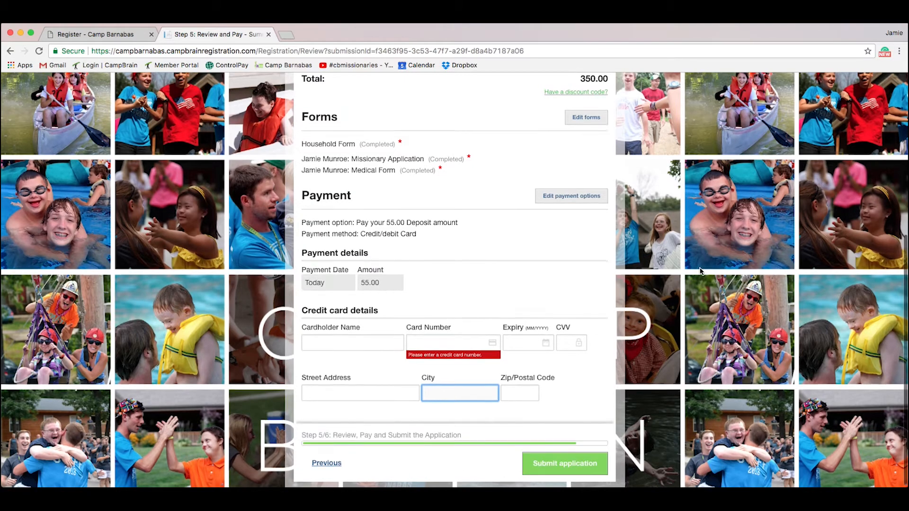